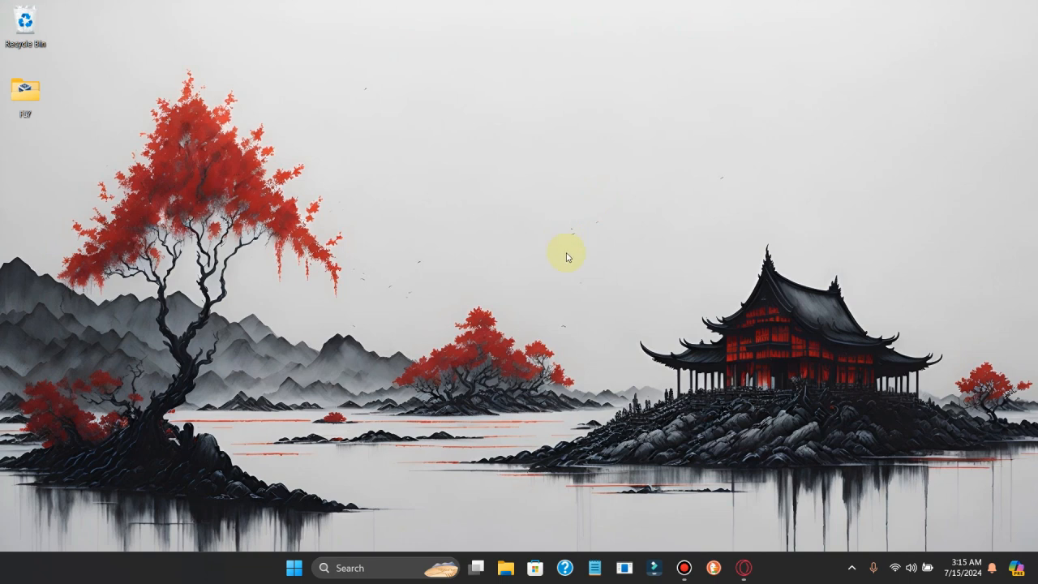
In Opera, search Google for 'vm workstation download'
{"action": "left_click", "coordinate": [746, 572]}
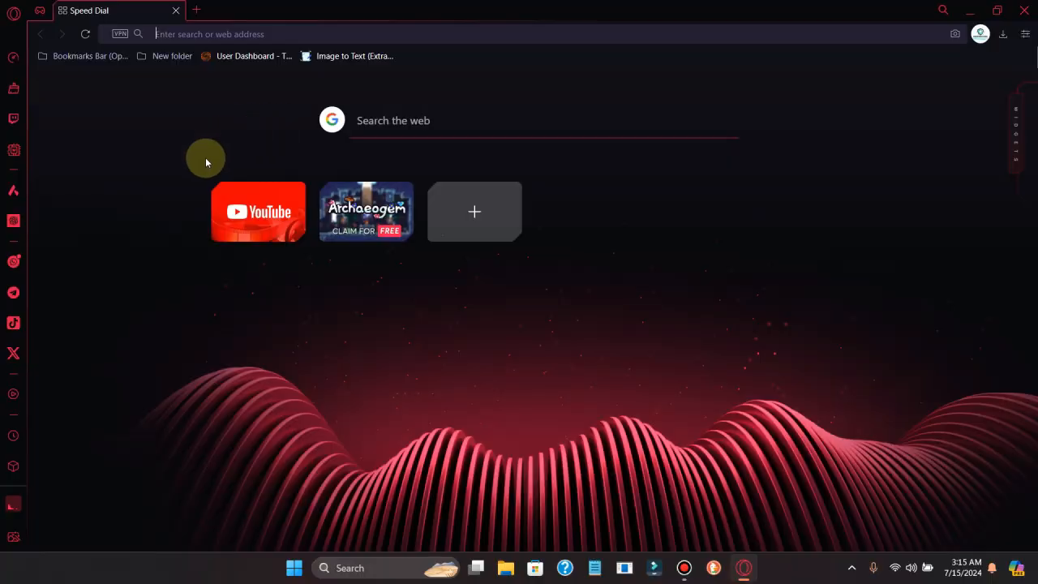
{"action": "left_click", "coordinate": [382, 116]}
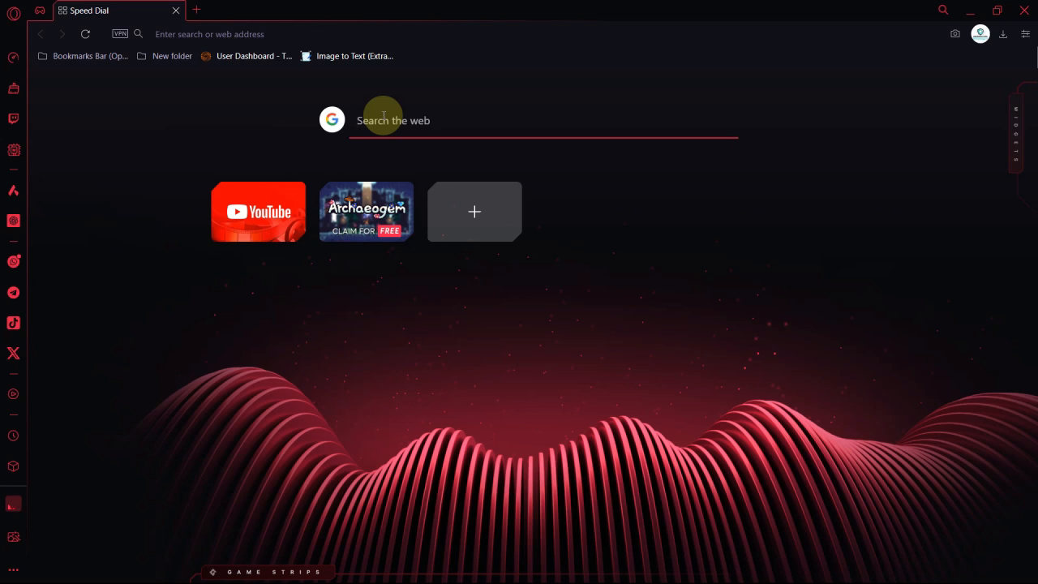
{"action": "type", "text": "vm "}
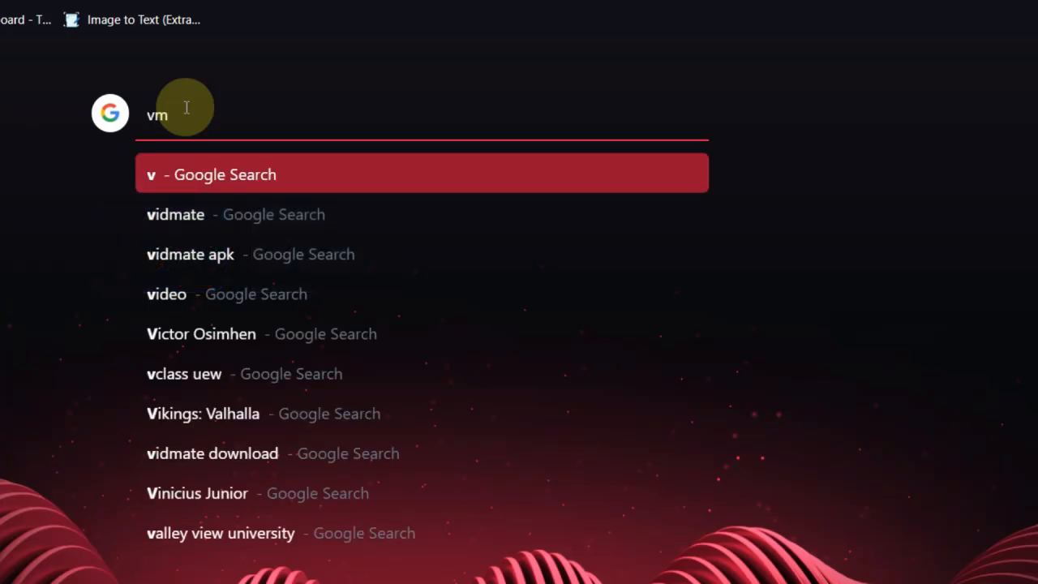
{"action": "type", "text": "wo"}
{"action": "left_click", "coordinate": [218, 216]}
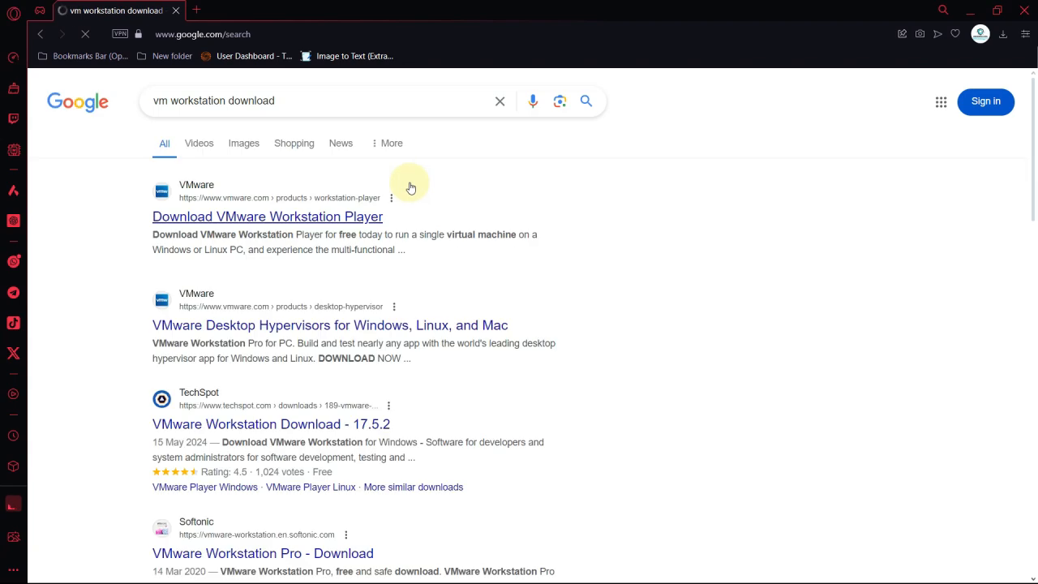
Open the VMware download result, accept its cookies, and scroll to the download options
{"action": "left_click", "coordinate": [269, 217]}
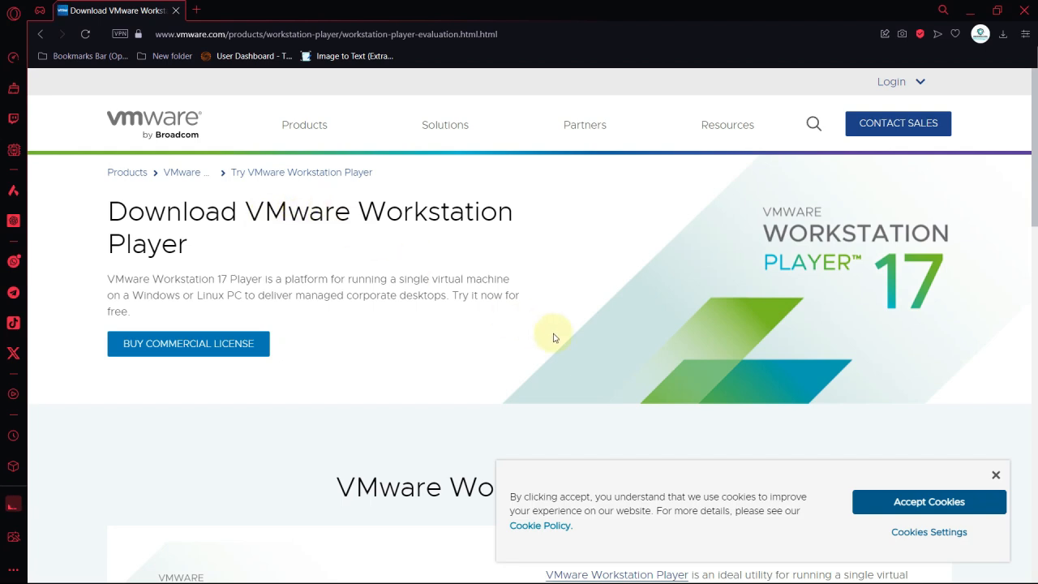
{"action": "left_click", "coordinate": [862, 502]}
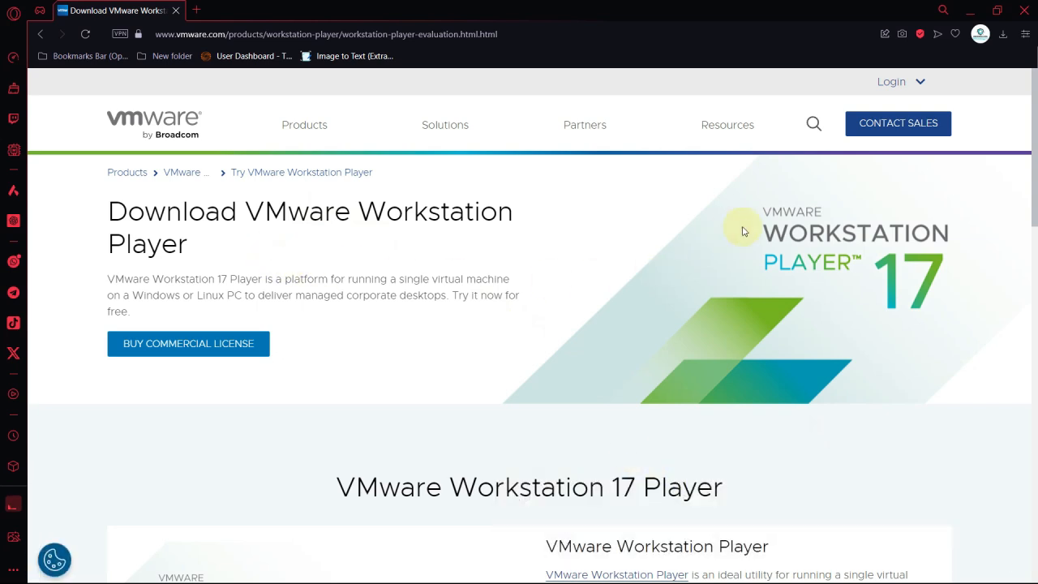
{"action": "left_click_drag", "start_coordinate": [1033, 166], "coordinate": [1036, 342]}
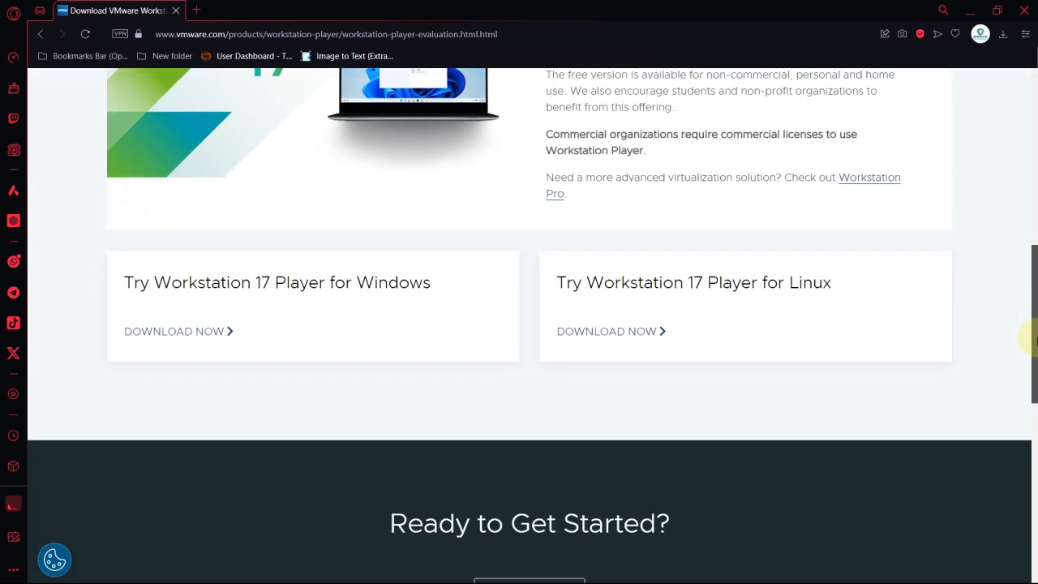
Download the Windows installer and run VMware-workstation-17.5.2-23775571 from its folder
{"action": "left_click", "coordinate": [206, 331]}
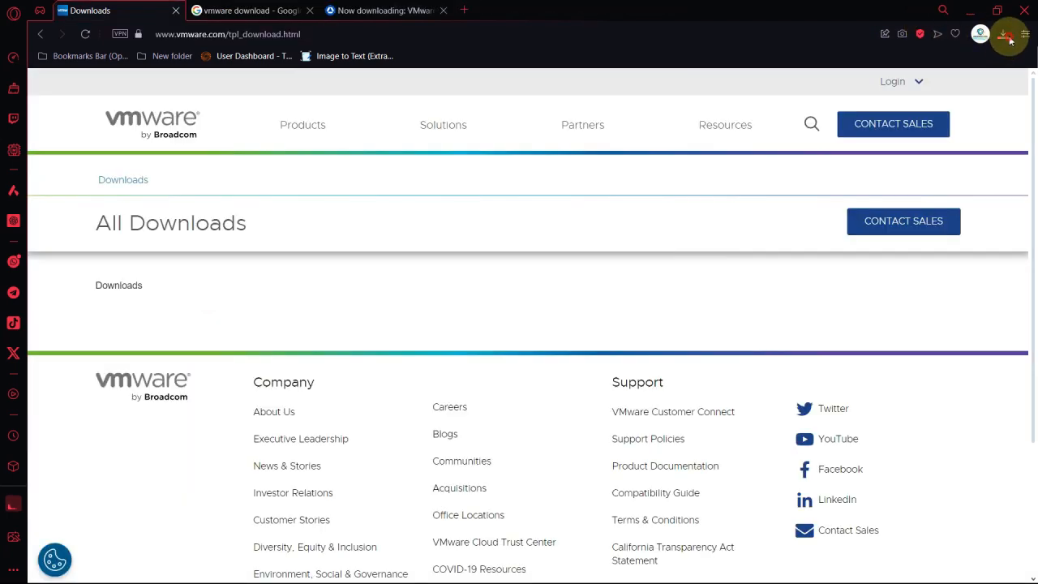
{"action": "left_click", "coordinate": [1003, 35]}
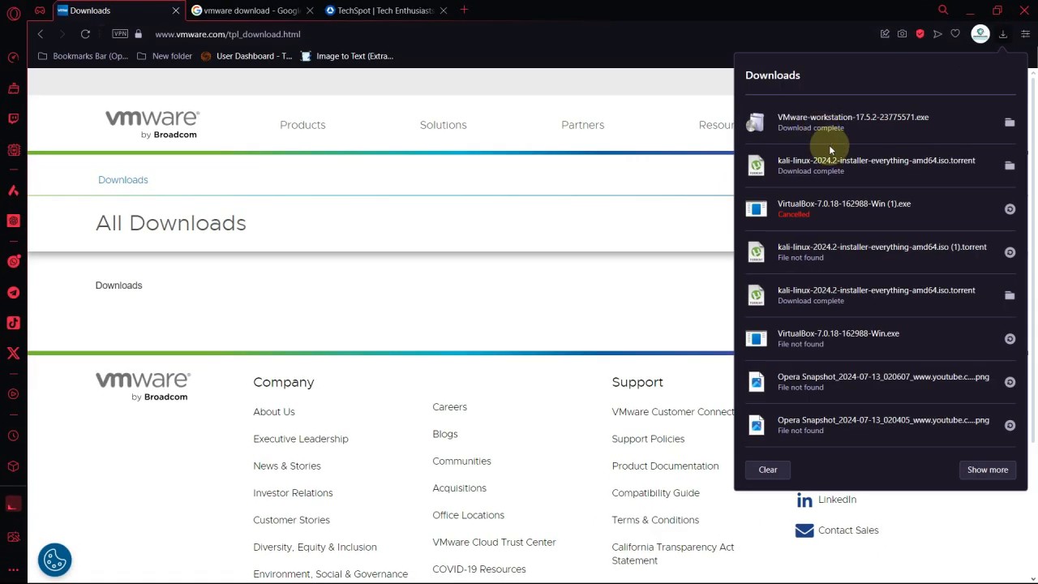
{"action": "left_click", "coordinate": [1010, 124]}
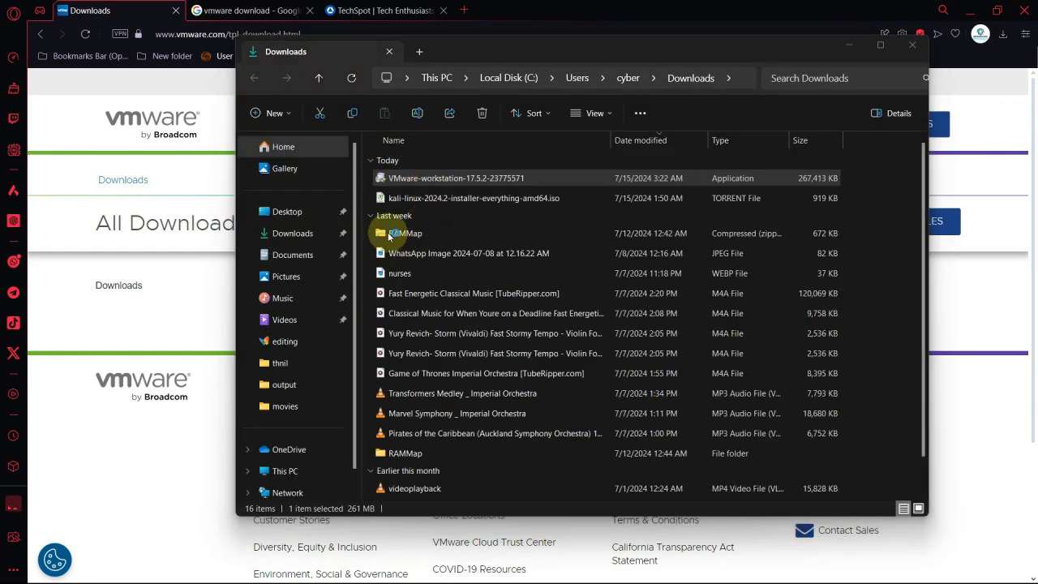
{"action": "left_click", "coordinate": [845, 57]}
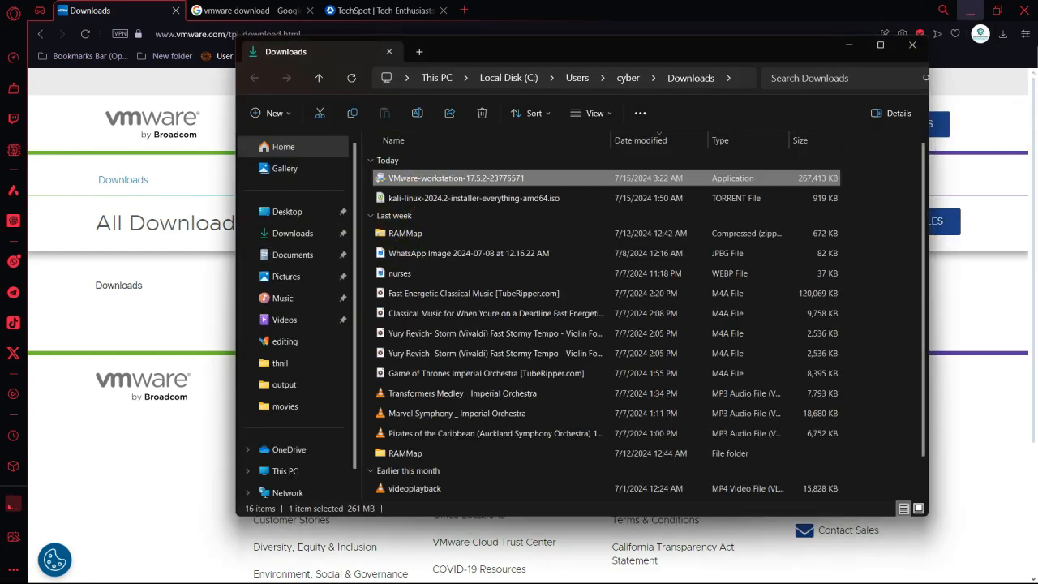
Quit Opera and close the Downloads folder window
{"action": "left_click", "coordinate": [1023, 10]}
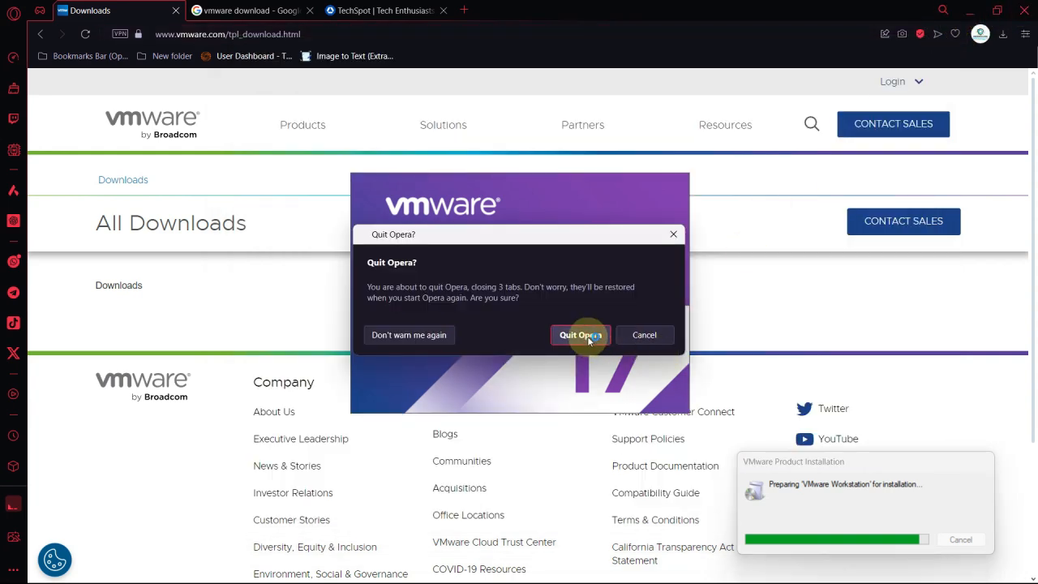
{"action": "left_click", "coordinate": [580, 335]}
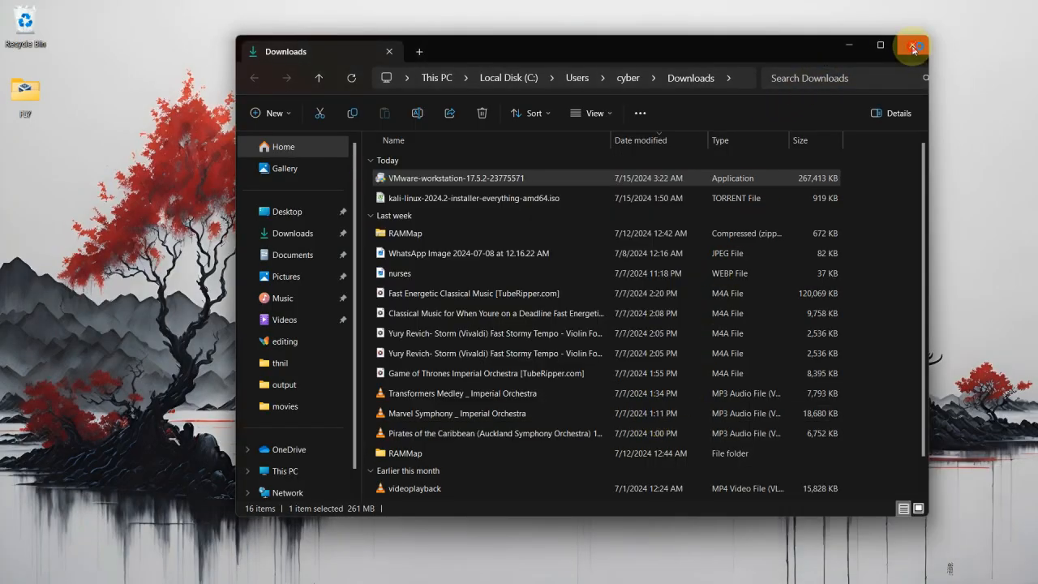
{"action": "left_click", "coordinate": [913, 48]}
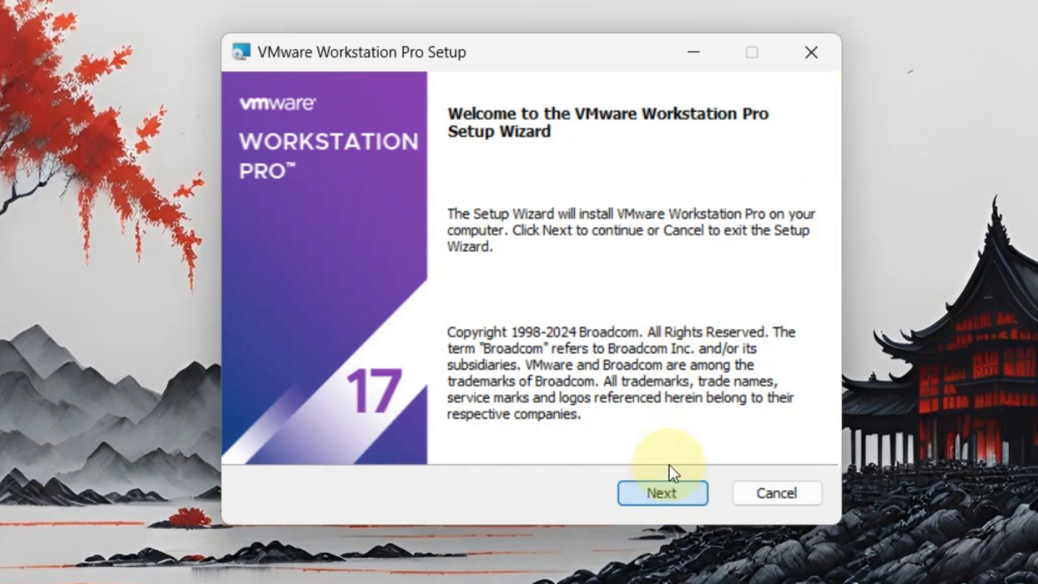
Accept the license agreement and enable the Enhanced Keyboard Driver in custom setup
{"action": "left_click", "coordinate": [665, 488]}
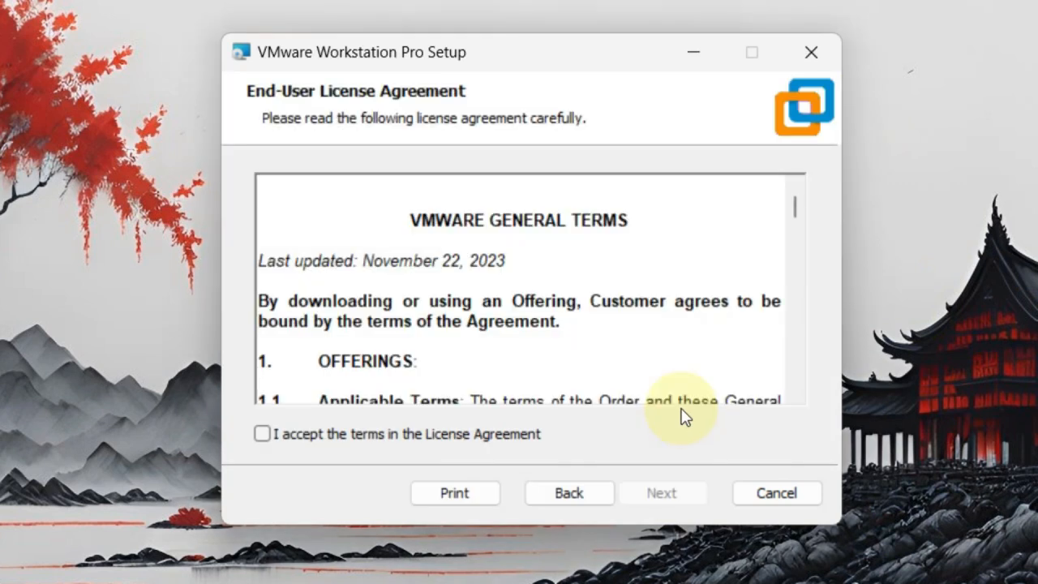
{"action": "left_click", "coordinate": [268, 435]}
{"action": "left_click", "coordinate": [641, 485]}
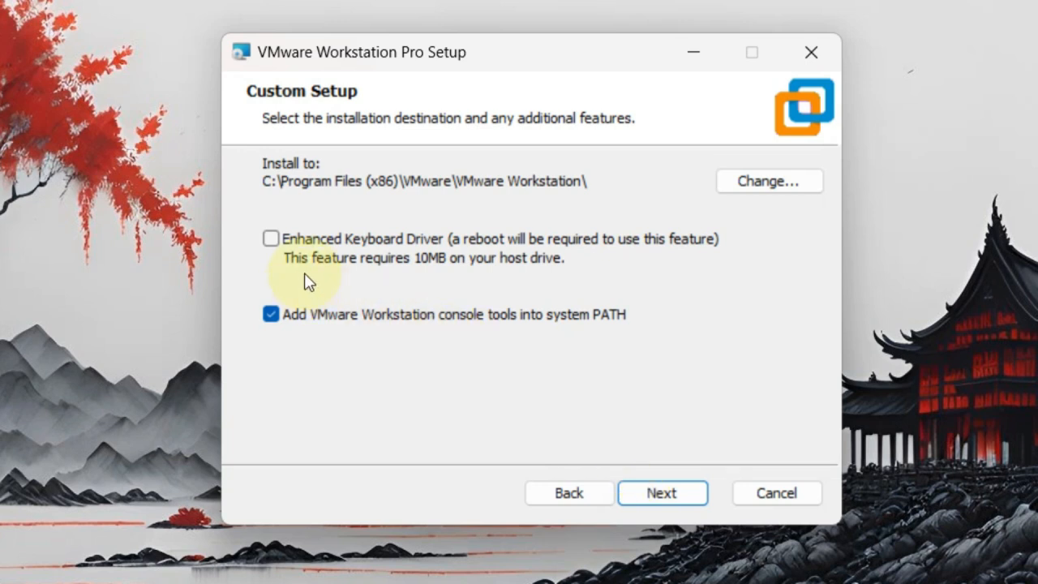
{"action": "left_click", "coordinate": [273, 237]}
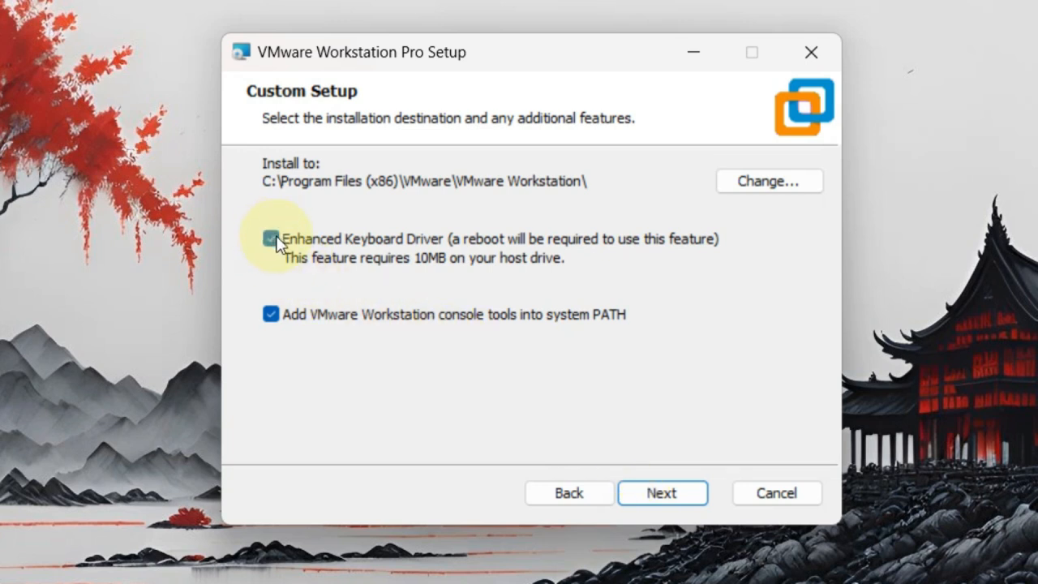
Keep default update, CEIP and shortcut settings, install Workstation Pro, and finish setup
{"action": "left_click", "coordinate": [673, 497]}
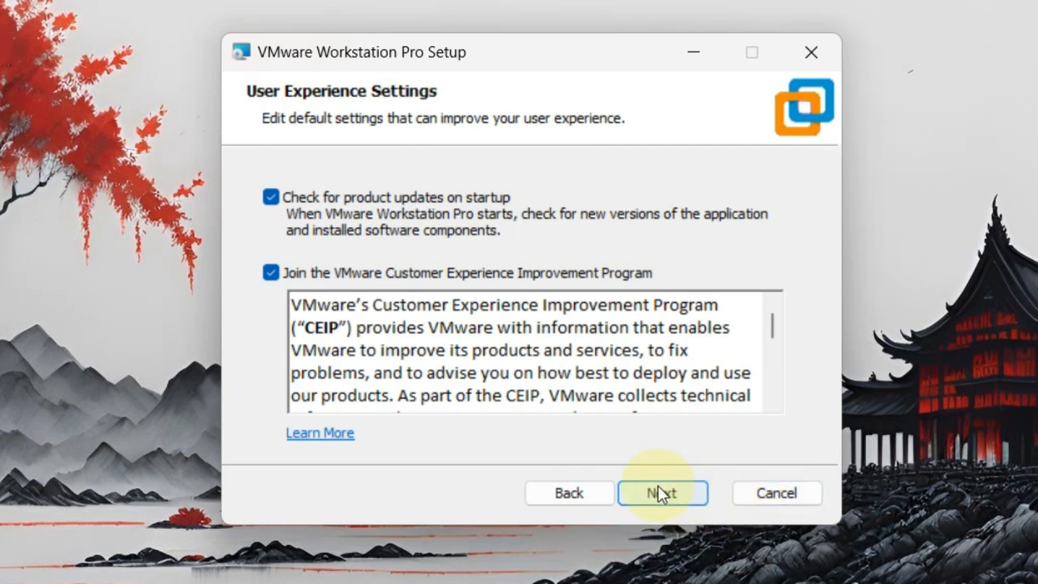
{"action": "left_click", "coordinate": [658, 491]}
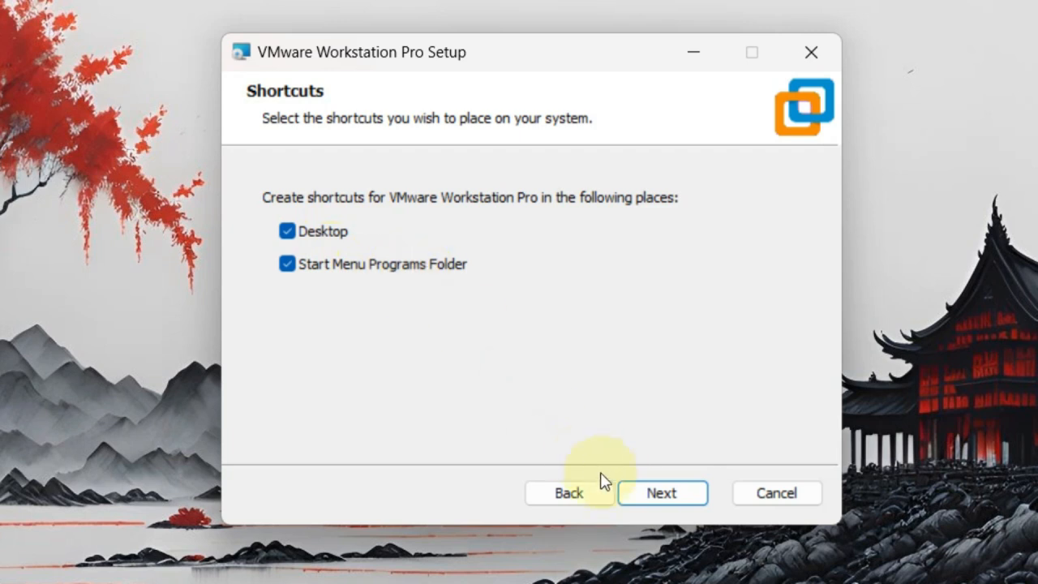
{"action": "left_click", "coordinate": [662, 493]}
{"action": "left_click", "coordinate": [665, 495]}
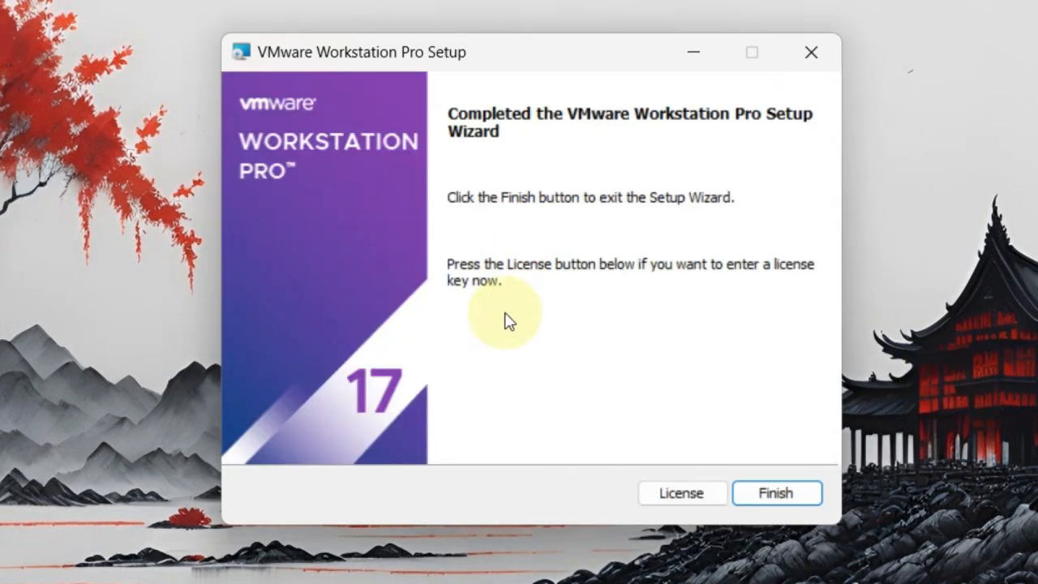
{"action": "left_click", "coordinate": [748, 492]}
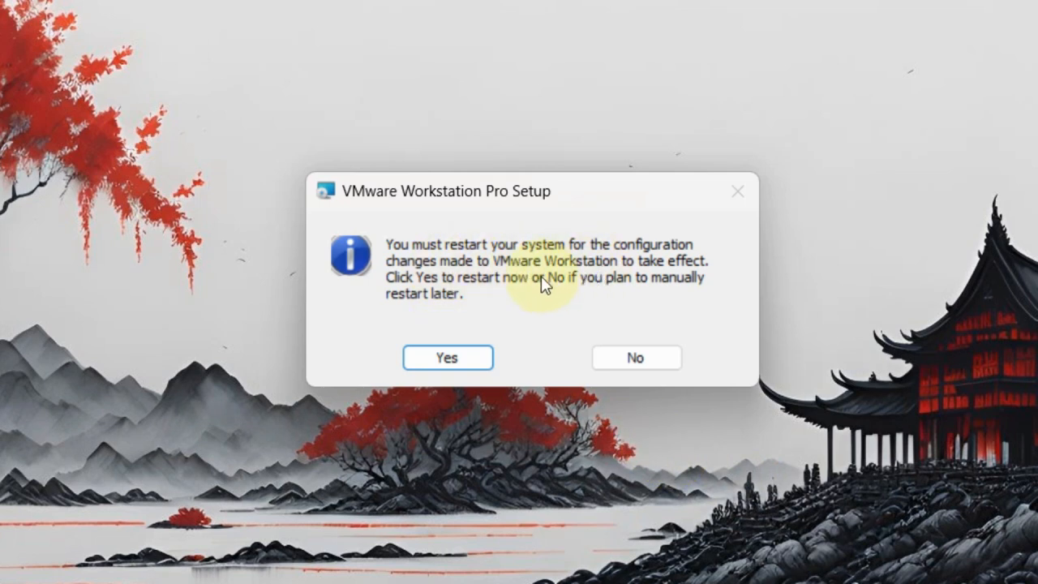
Postpone the restart, refresh the desktop, and launch VMware Workstation Pro from its shortcut
{"action": "left_click", "coordinate": [630, 359]}
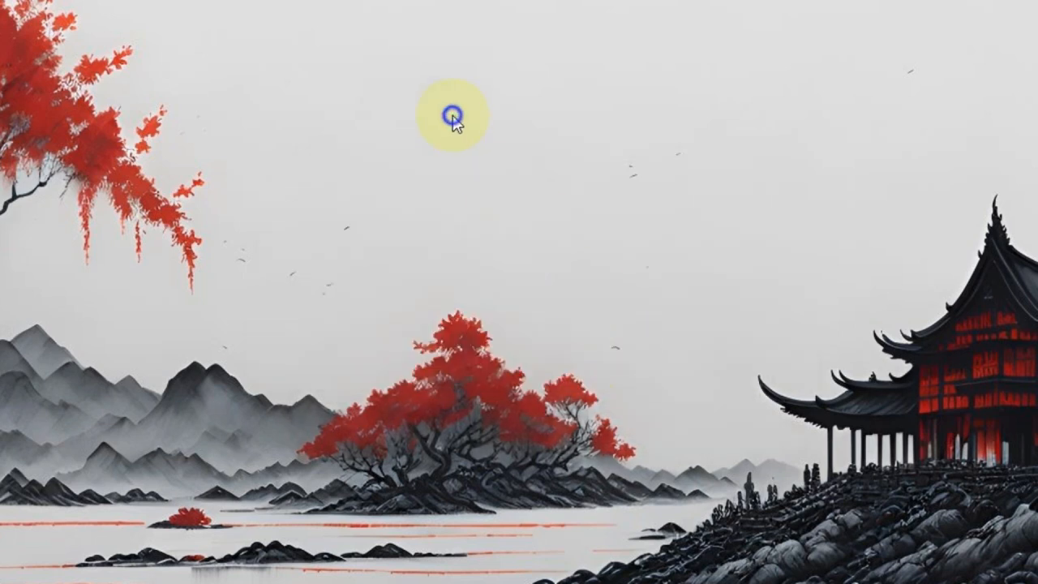
{"action": "right_click", "coordinate": [453, 118]}
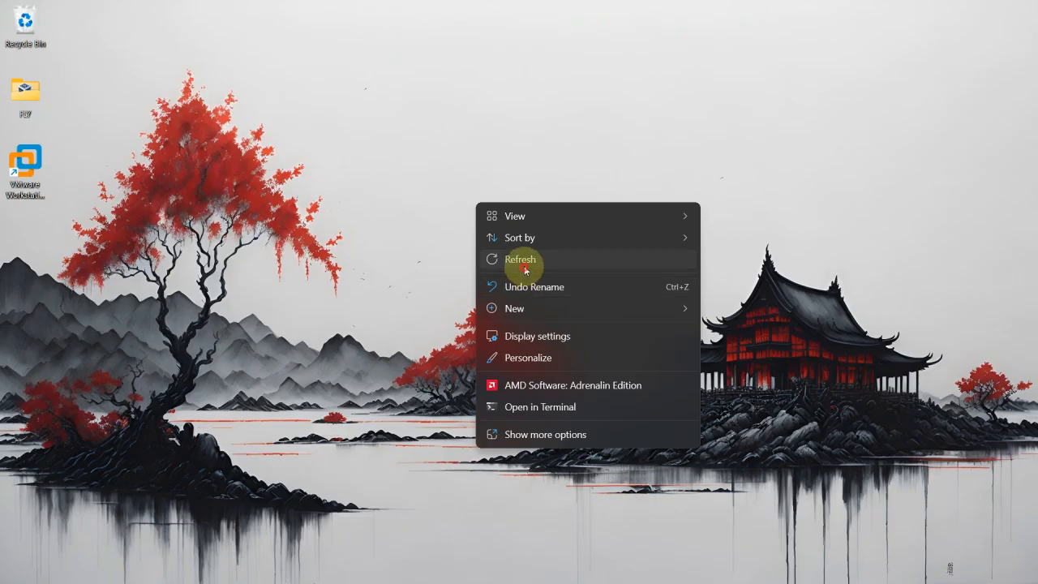
{"action": "left_click", "coordinate": [537, 226]}
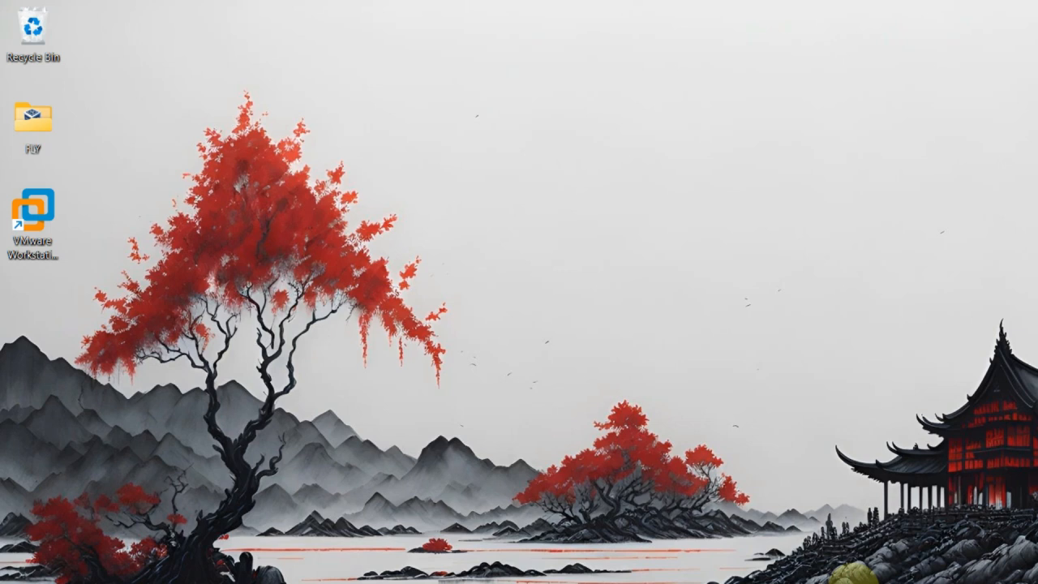
{"action": "left_click", "coordinate": [31, 212]}
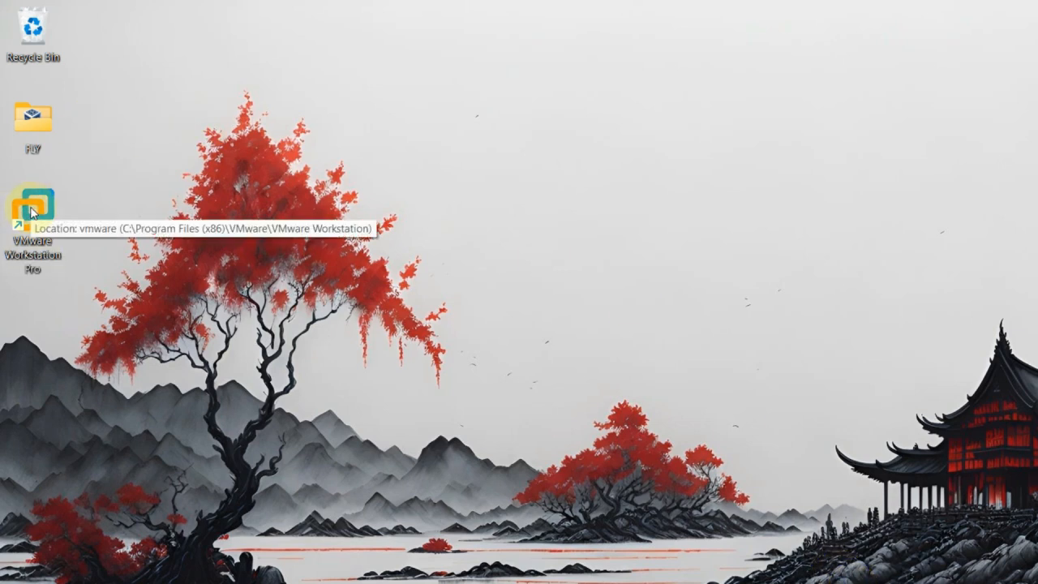
{"action": "double_click", "coordinate": [31, 217]}
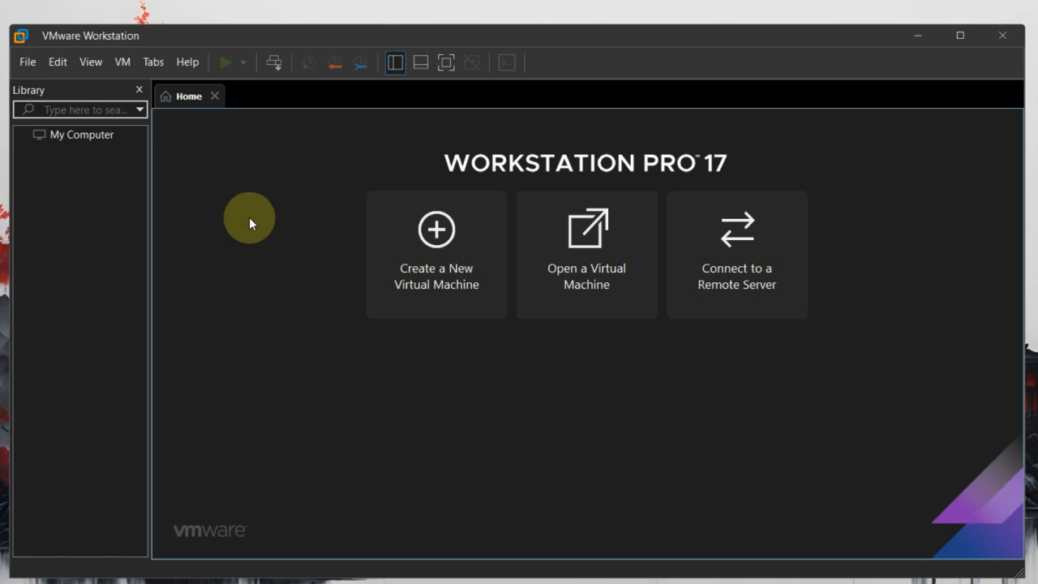
Start a new virtual machine using the Typical (recommended) configuration
{"action": "left_click", "coordinate": [454, 228]}
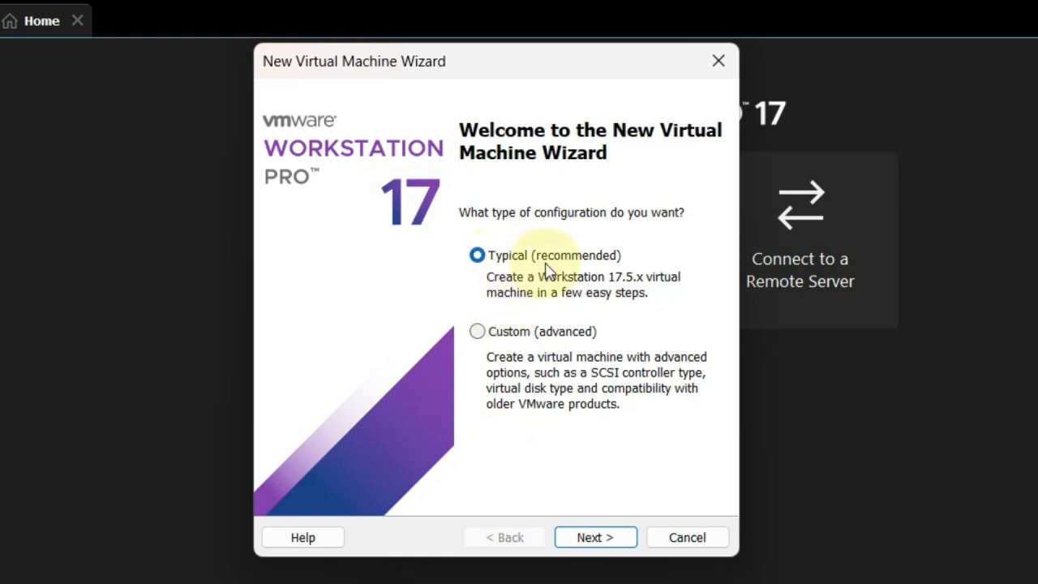
{"action": "left_click", "coordinate": [598, 542]}
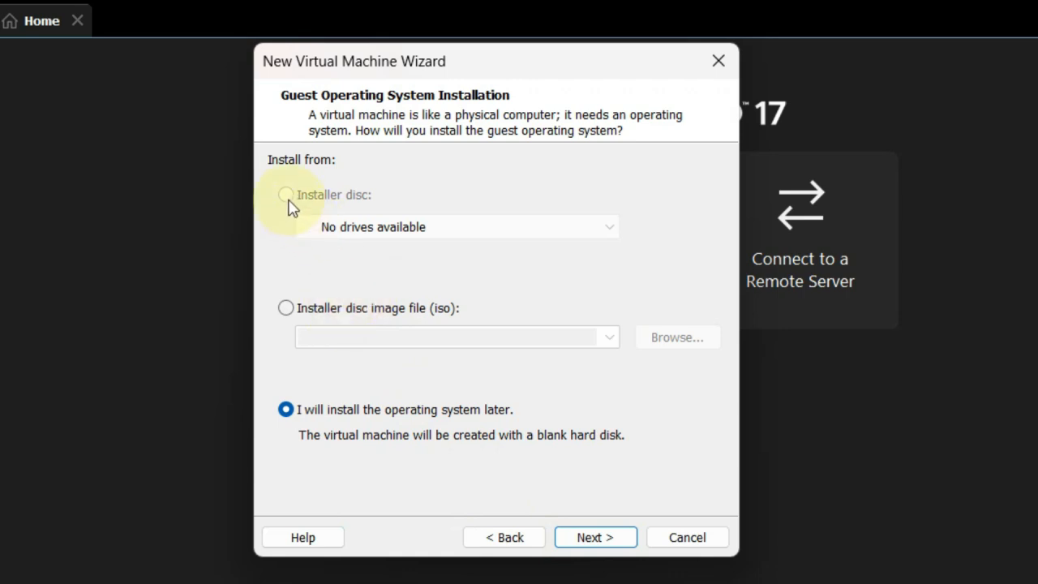
Use the kali-linux-2024.2 ISO from E:\kali as the installer disc image
{"action": "left_click", "coordinate": [285, 313]}
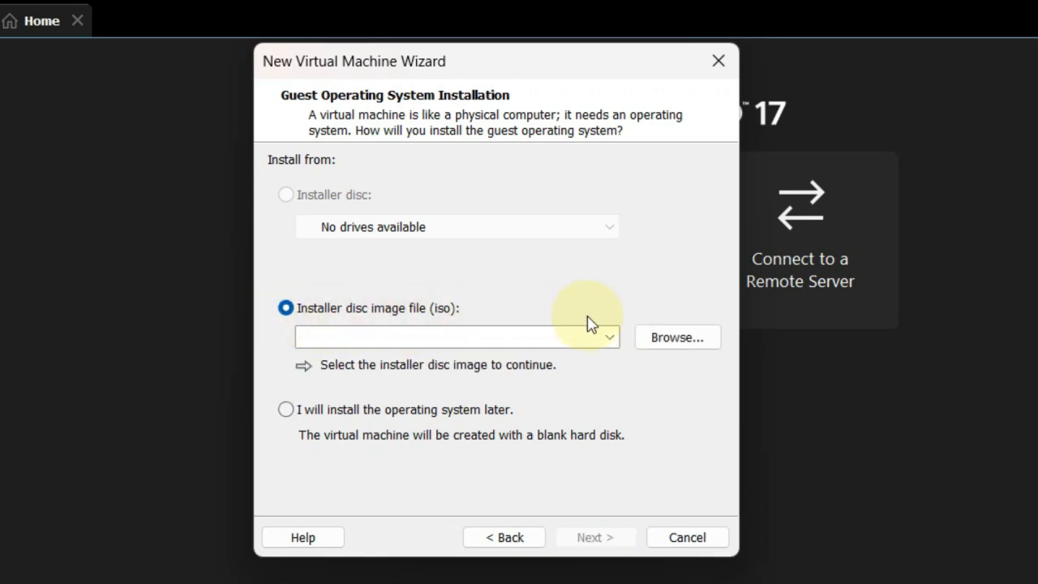
{"action": "left_click", "coordinate": [673, 346]}
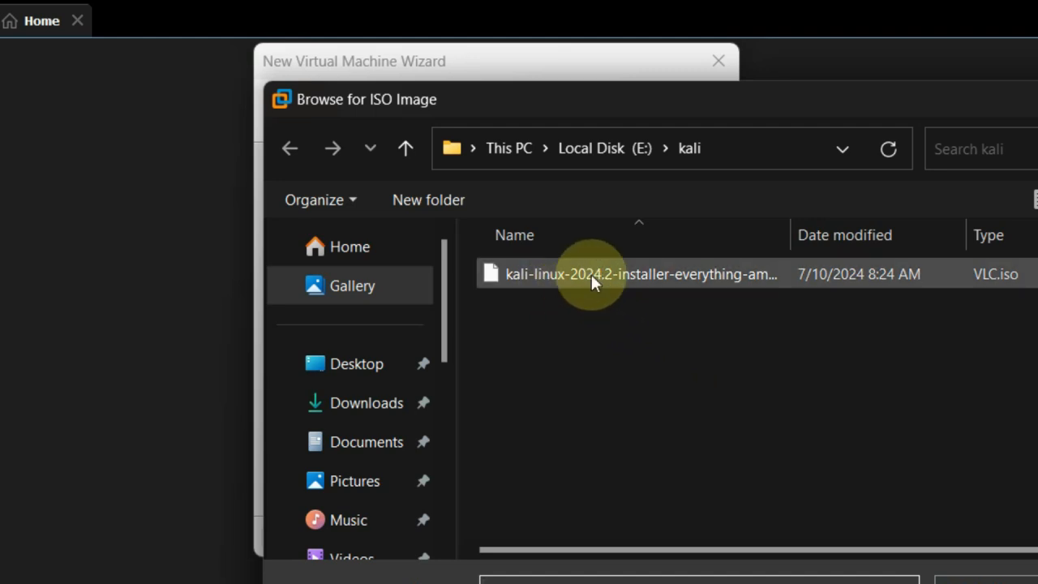
{"action": "left_click", "coordinate": [589, 276]}
{"action": "left_click", "coordinate": [961, 579]}
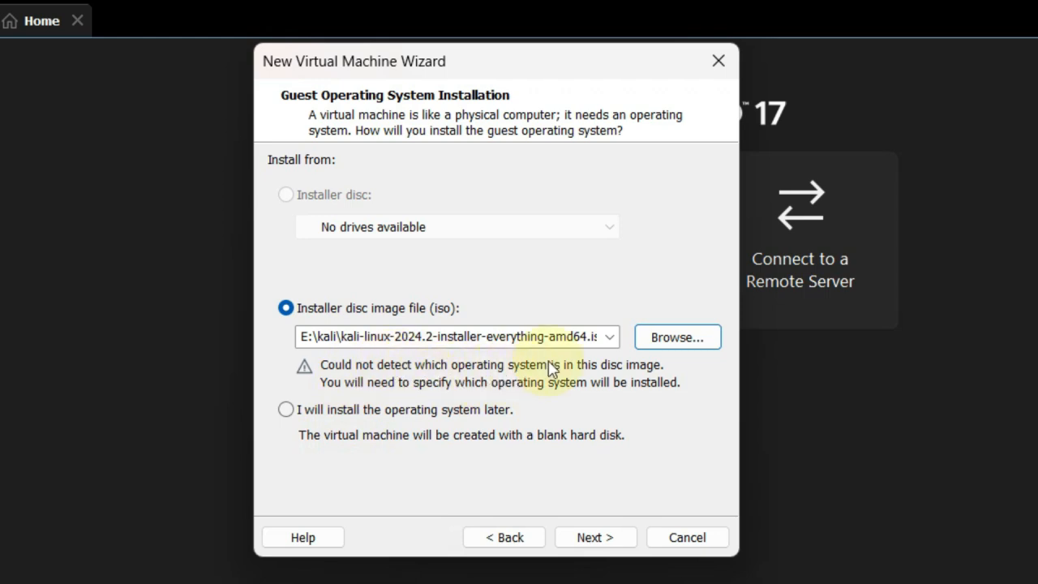
{"action": "left_click", "coordinate": [590, 539]}
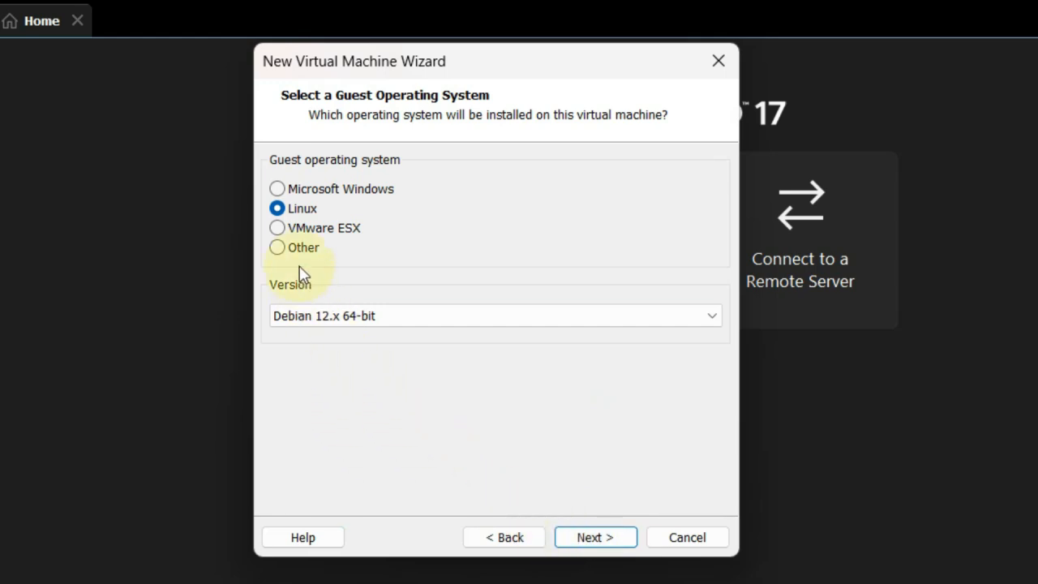
Set the guest operating system to Linux, version Debian 12.x 64-bit
{"action": "left_click", "coordinate": [277, 190]}
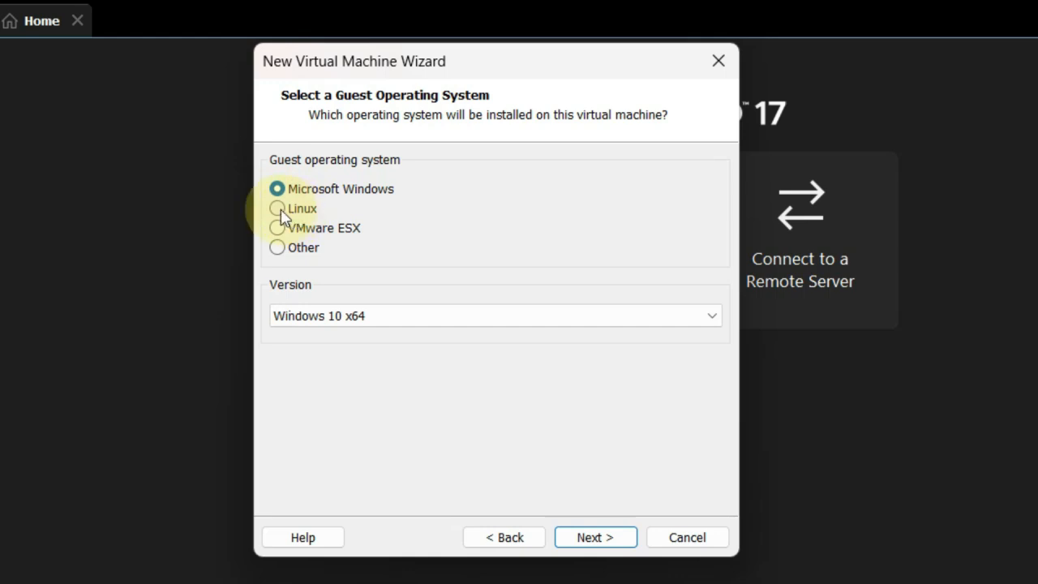
{"action": "left_click", "coordinate": [280, 209]}
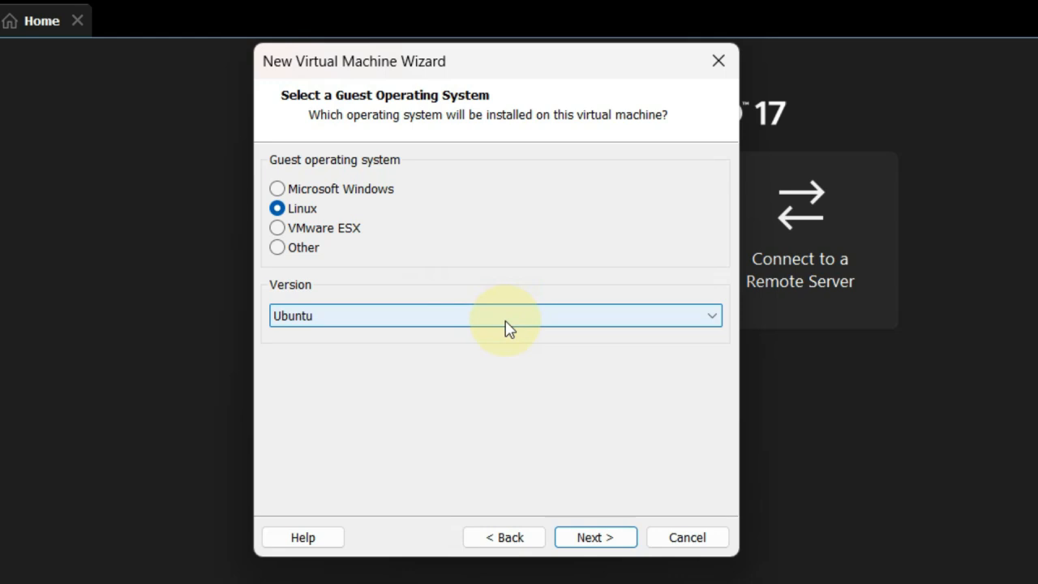
{"action": "left_click", "coordinate": [713, 318]}
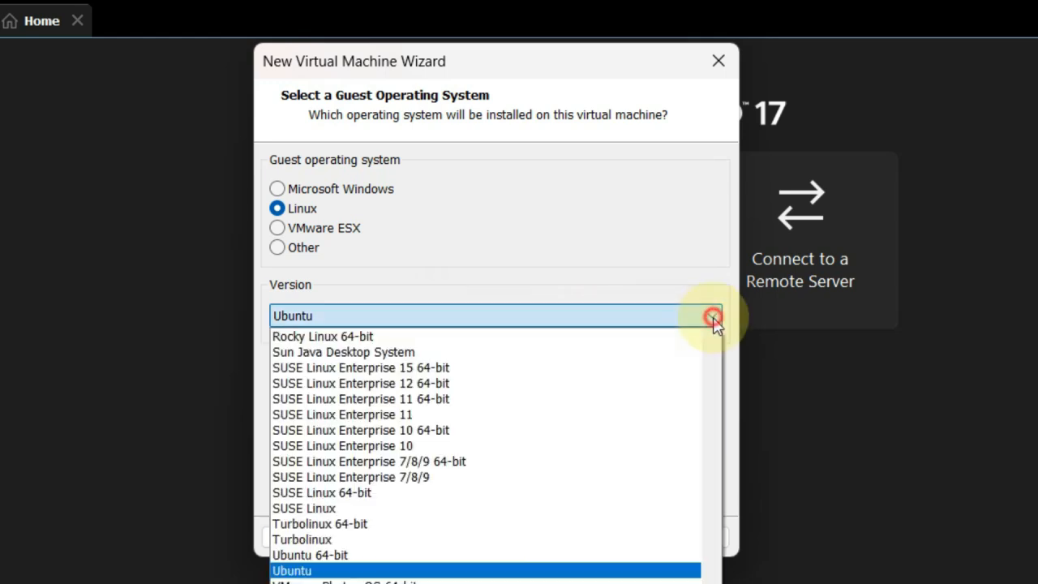
{"action": "left_click_drag", "start_coordinate": [713, 583], "coordinate": [706, 436]}
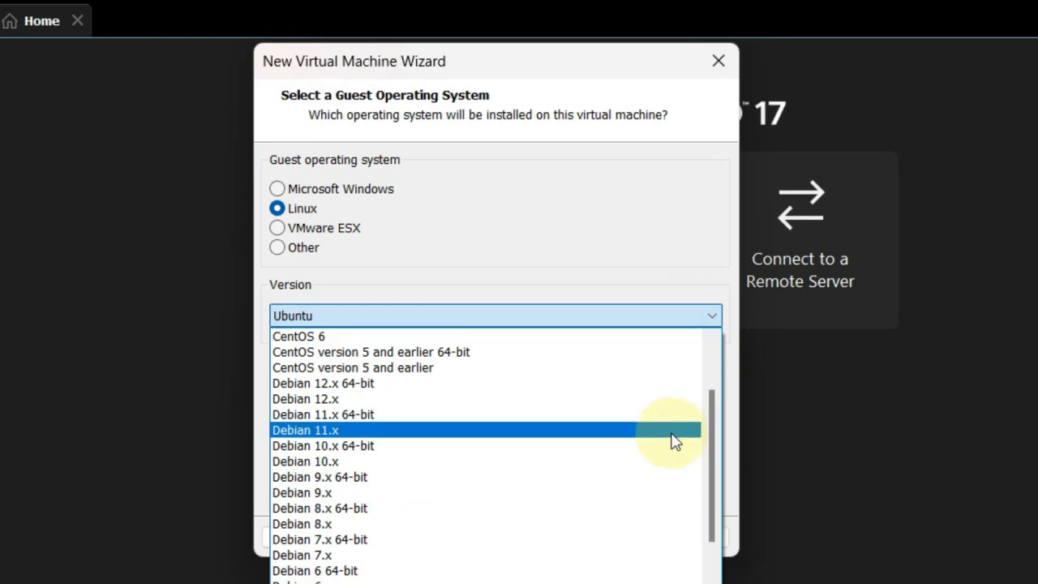
{"action": "left_click", "coordinate": [495, 383]}
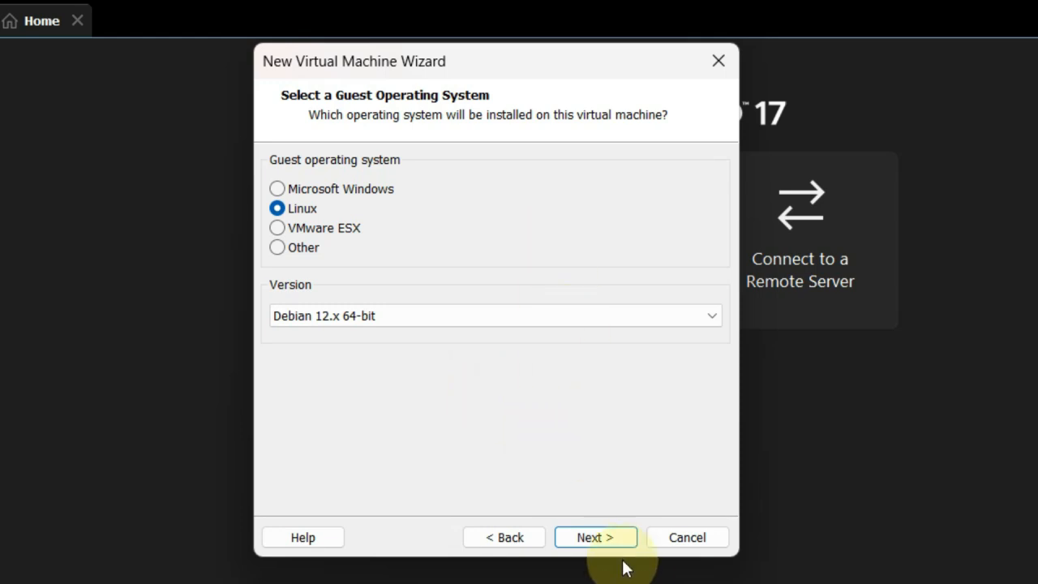
{"action": "left_click", "coordinate": [597, 539]}
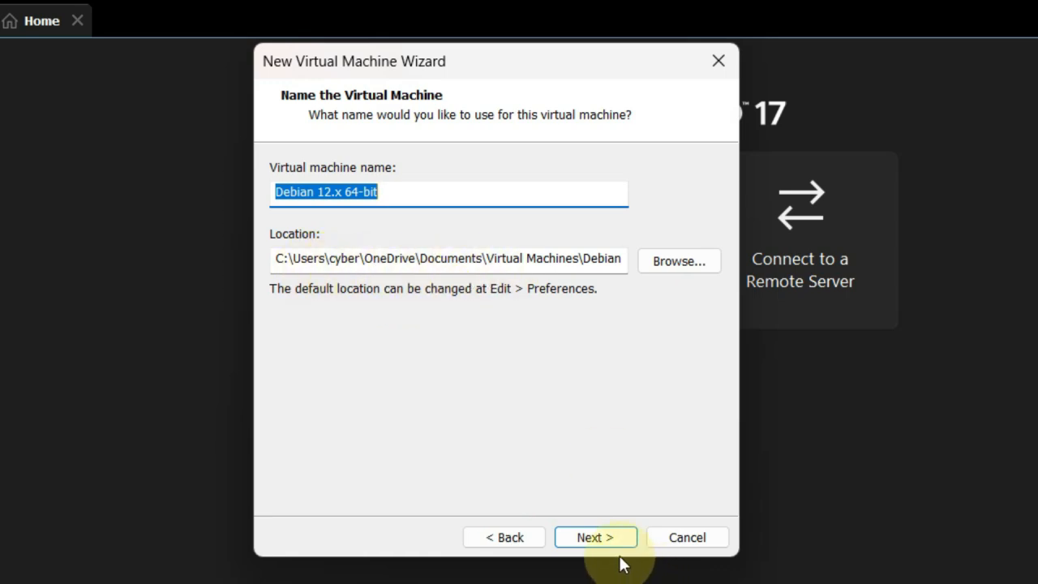
Set the virtual machine location to Local Disk (D:\)
{"action": "left_click", "coordinate": [674, 266]}
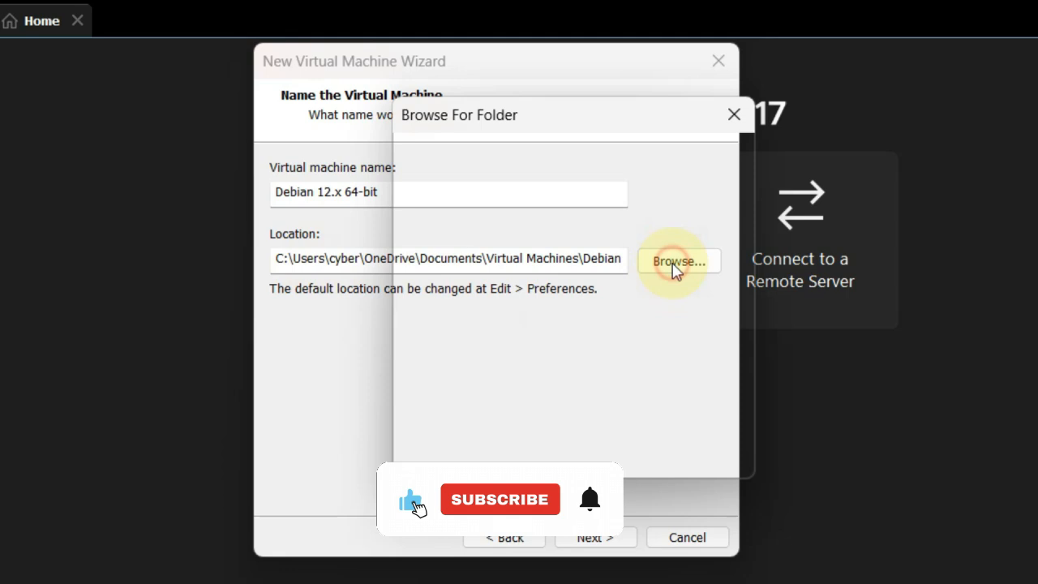
{"action": "left_click_drag", "start_coordinate": [727, 278], "coordinate": [597, 350]}
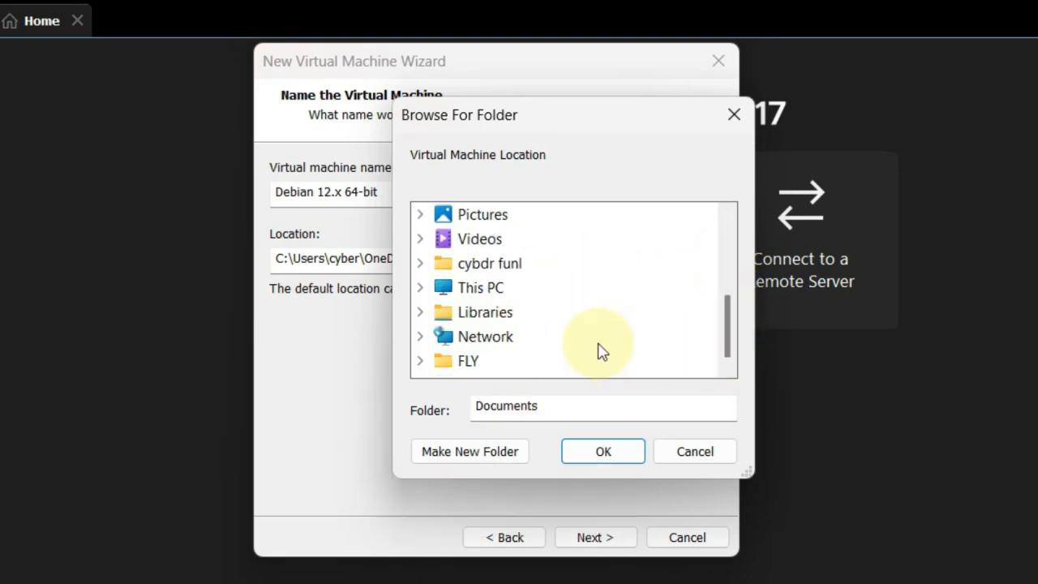
{"action": "double_click", "coordinate": [476, 288]}
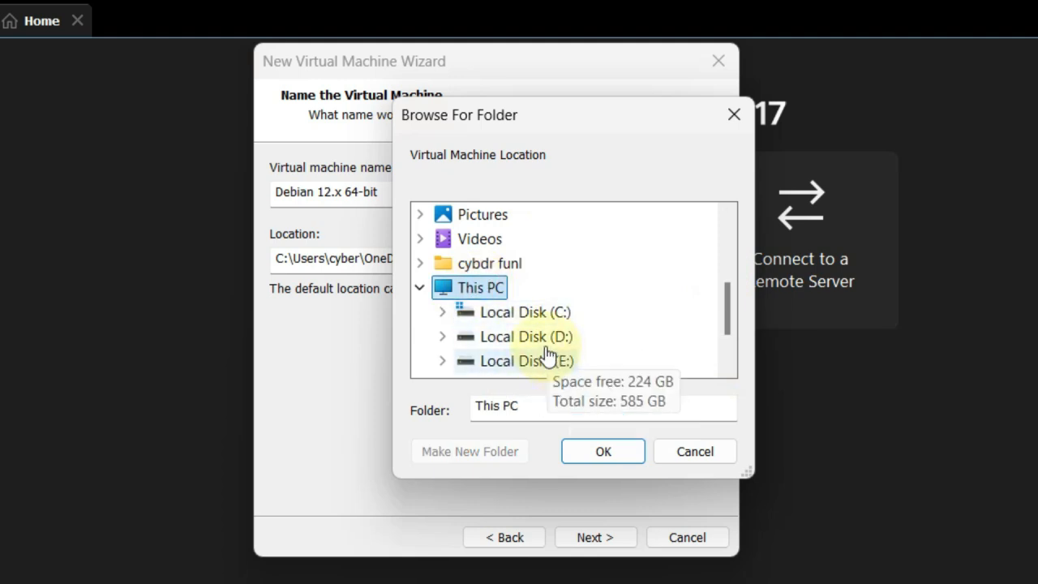
{"action": "left_click", "coordinate": [511, 341]}
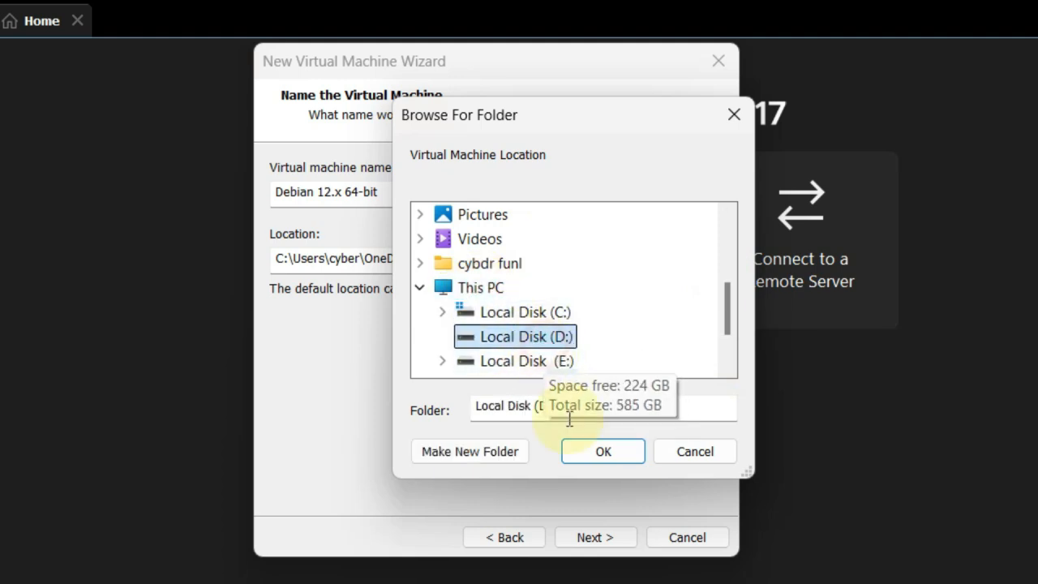
{"action": "left_click", "coordinate": [602, 455]}
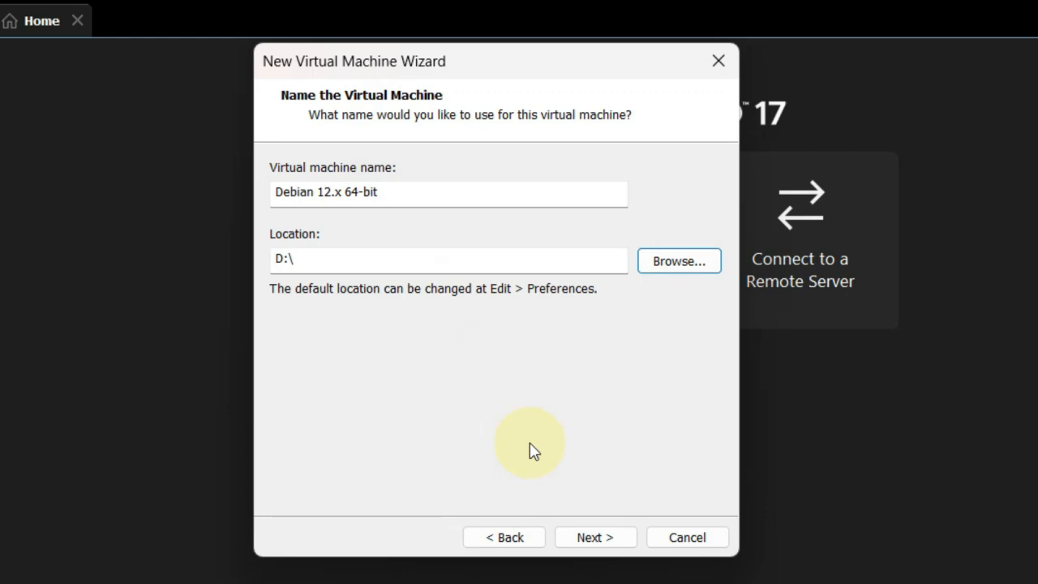
{"action": "left_click", "coordinate": [597, 538]}
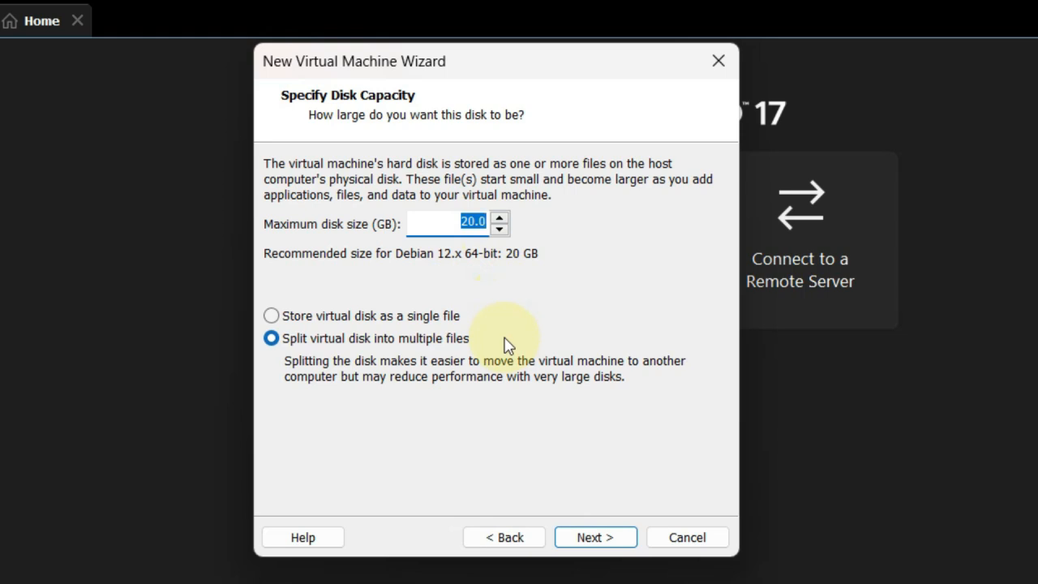
Set the maximum disk size to 250 GB, stored as a single file
{"action": "type", "text": "2"}
{"action": "type", "text": "00"}
{"action": "type", "text": "0"}
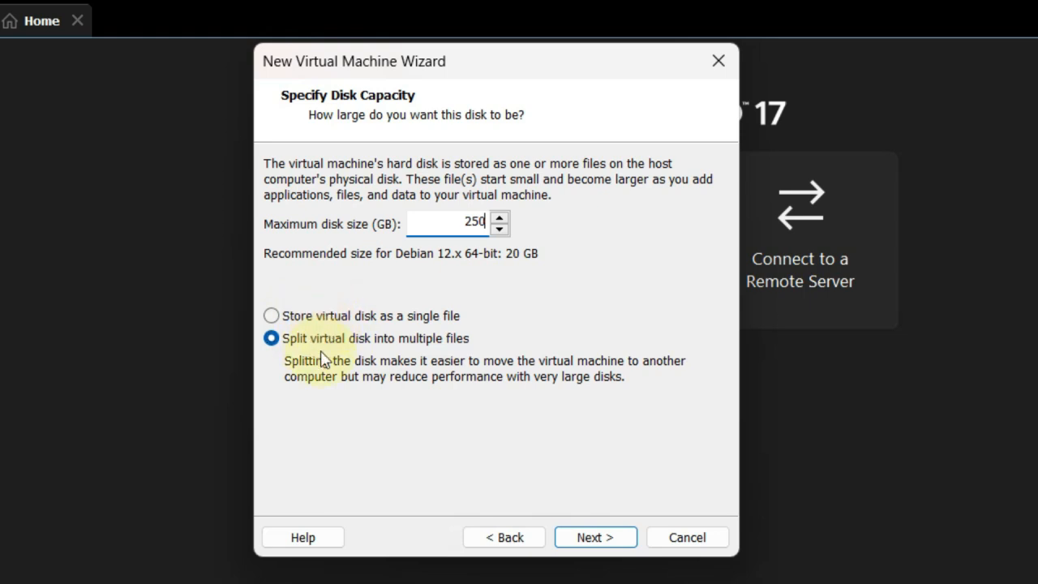
{"action": "left_click", "coordinate": [296, 323]}
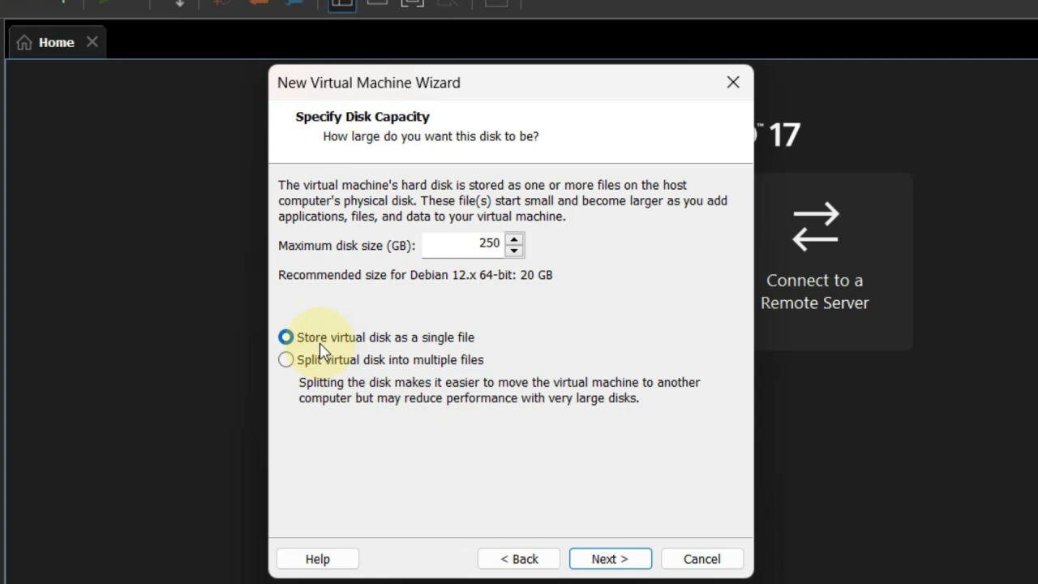
{"action": "left_click", "coordinate": [625, 560]}
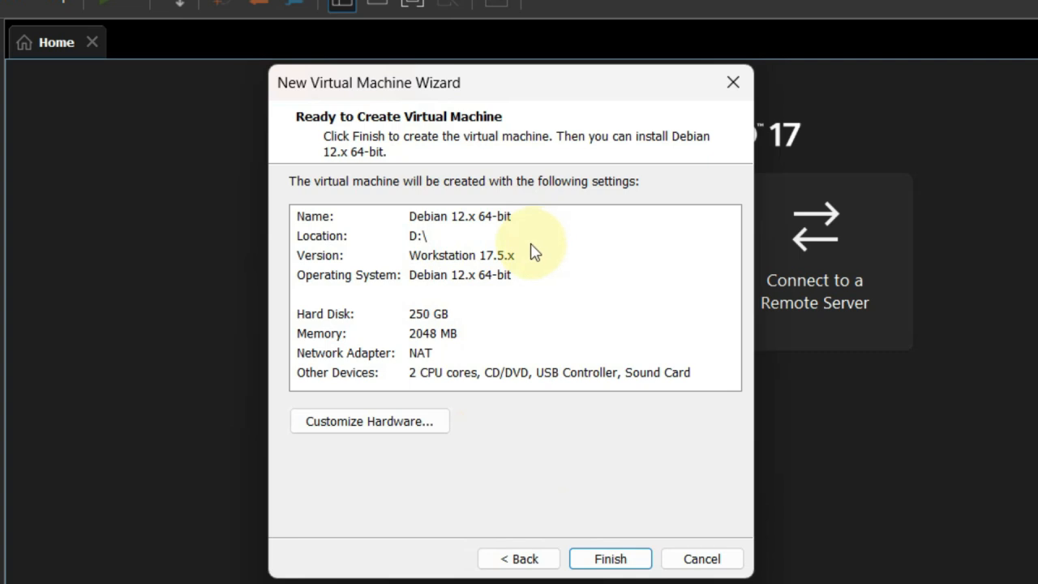
Raise the VM memory to 2896 MB in the hardware settings and create the virtual machine
{"action": "left_click", "coordinate": [417, 421]}
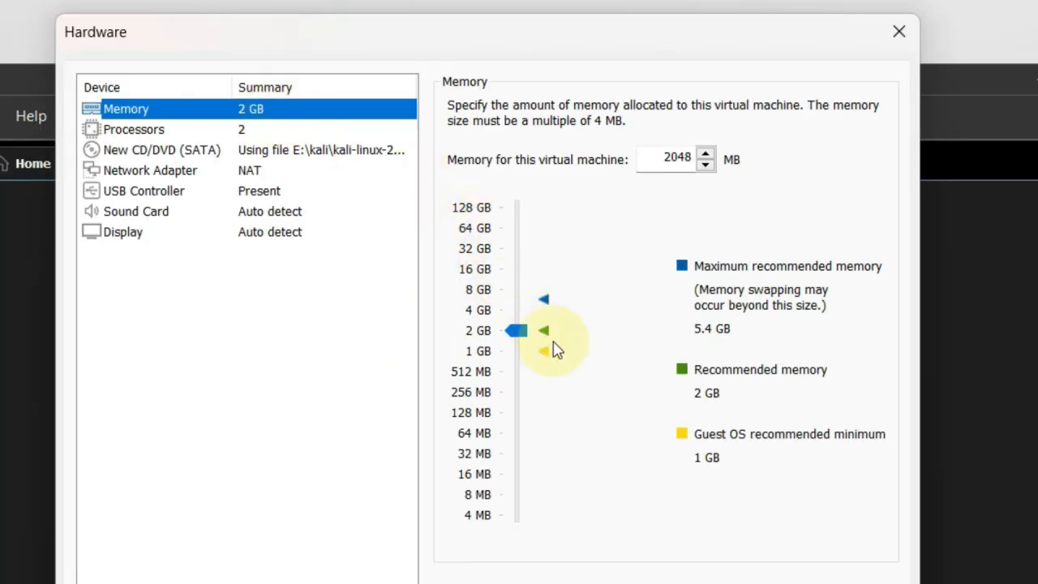
{"action": "left_click", "coordinate": [883, 26]}
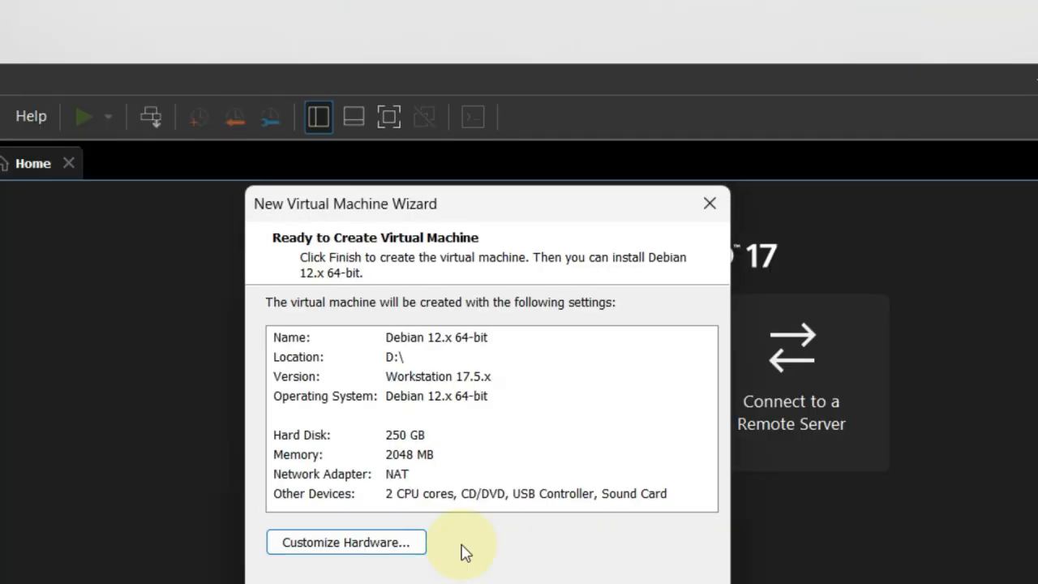
{"action": "left_click", "coordinate": [337, 551]}
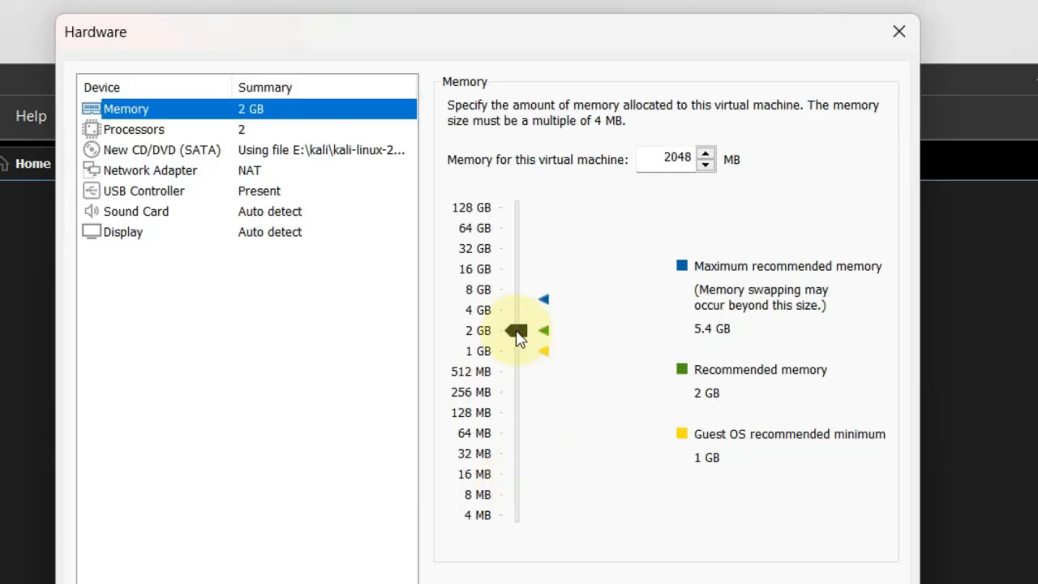
{"action": "left_click_drag", "start_coordinate": [518, 337], "coordinate": [528, 327]}
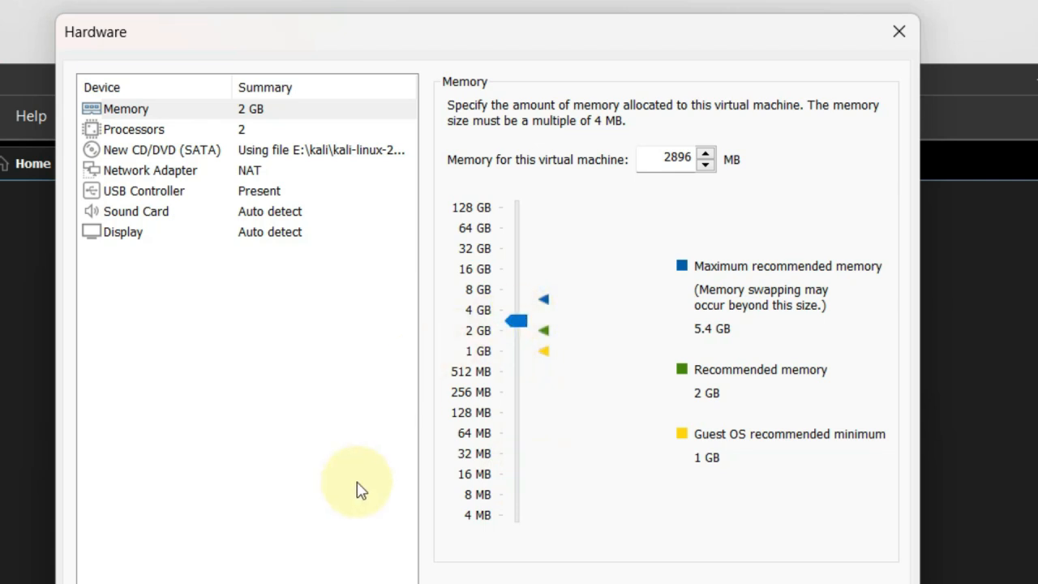
{"action": "left_click", "coordinate": [268, 132]}
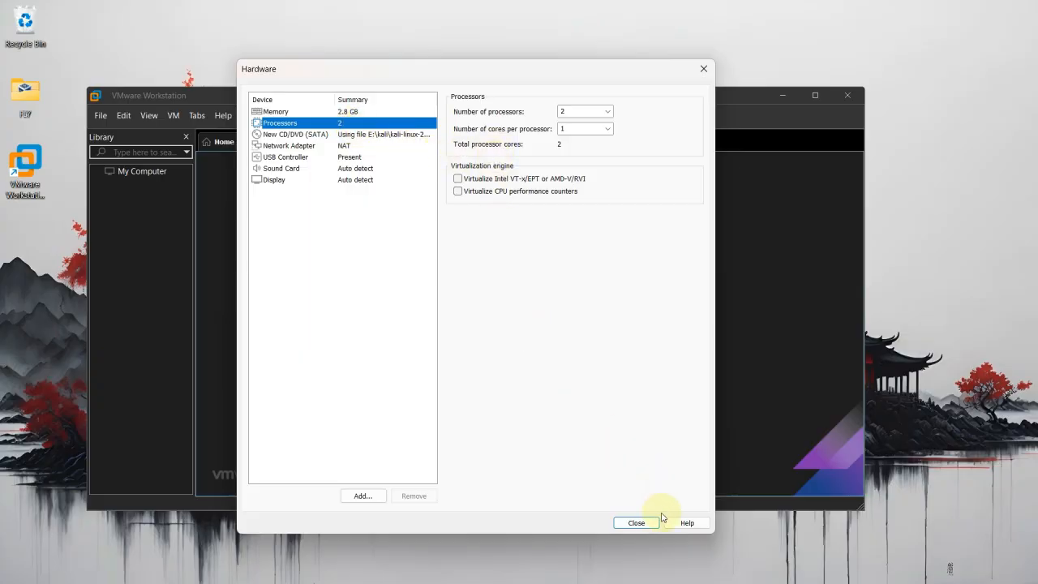
{"action": "left_click", "coordinate": [702, 70]}
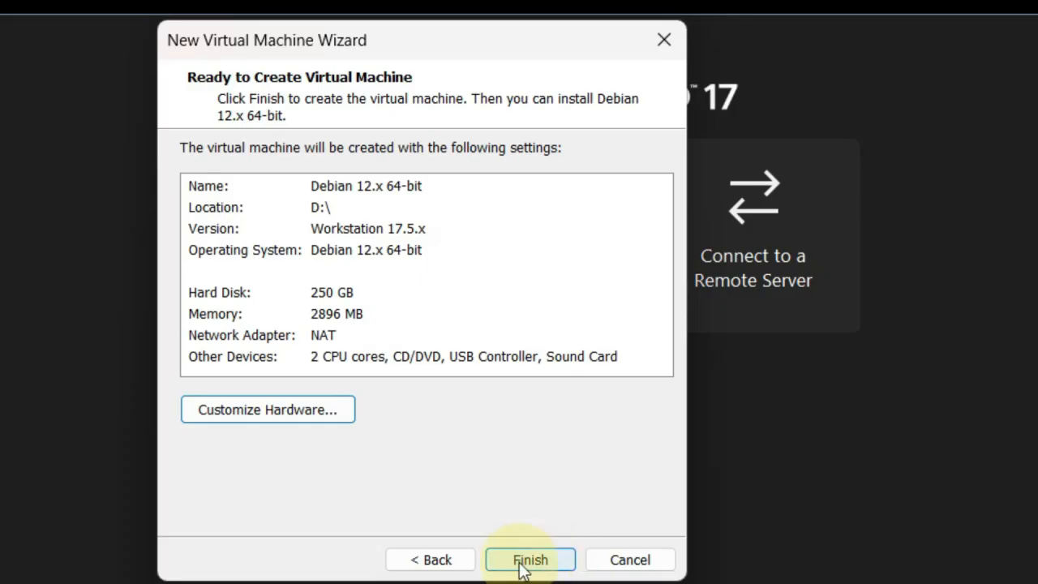
{"action": "left_click", "coordinate": [521, 566]}
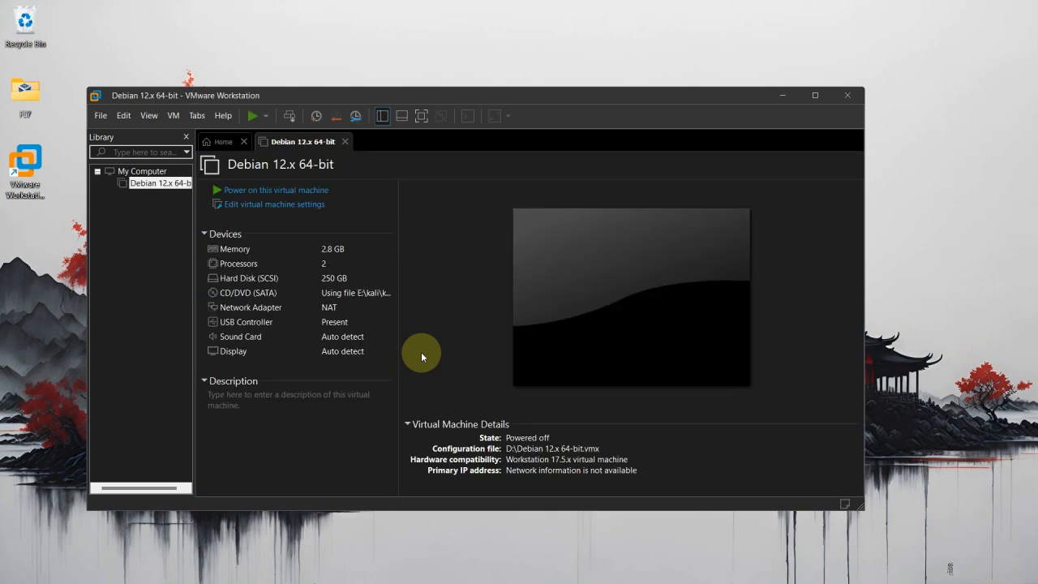
Power on the new Debian 12.x 64-bit VM and give it keyboard focus
{"action": "left_click", "coordinate": [334, 191]}
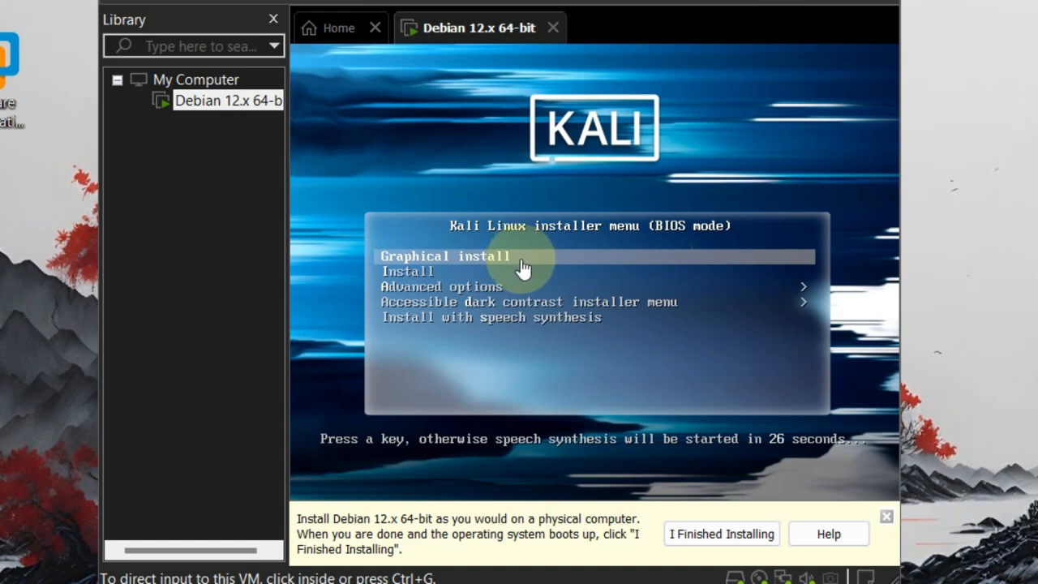
{"action": "left_click", "coordinate": [523, 268]}
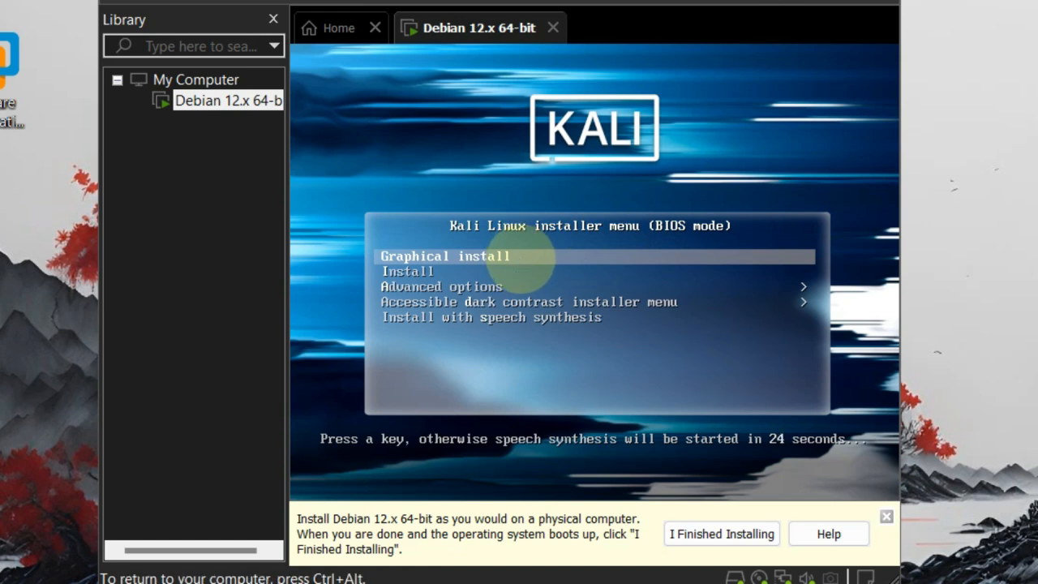
Halt the boot countdown on Graphical install and enlarge the VMware window
{"action": "key", "text": "Down"}
{"action": "key", "text": "Up"}
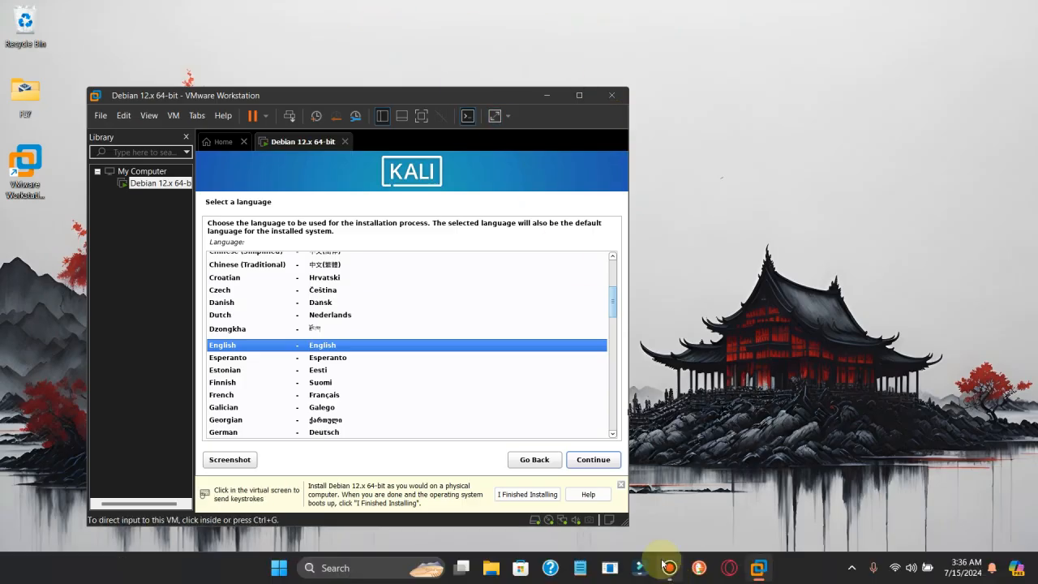
{"action": "left_click_drag", "start_coordinate": [629, 524], "coordinate": [866, 574]}
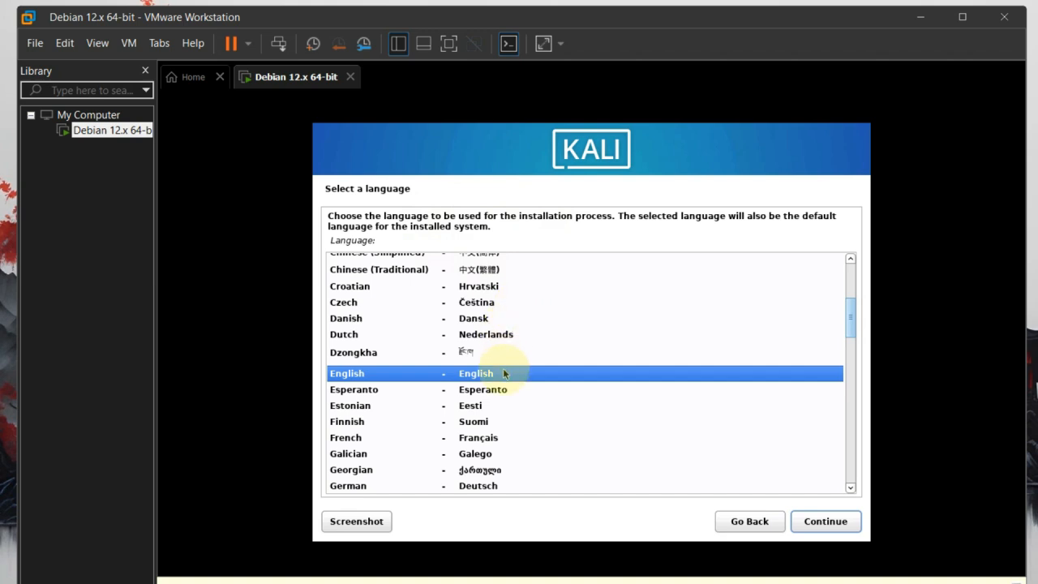
Accept English as the language, United States as the location, and the American English keymap
{"action": "left_click", "coordinate": [825, 524]}
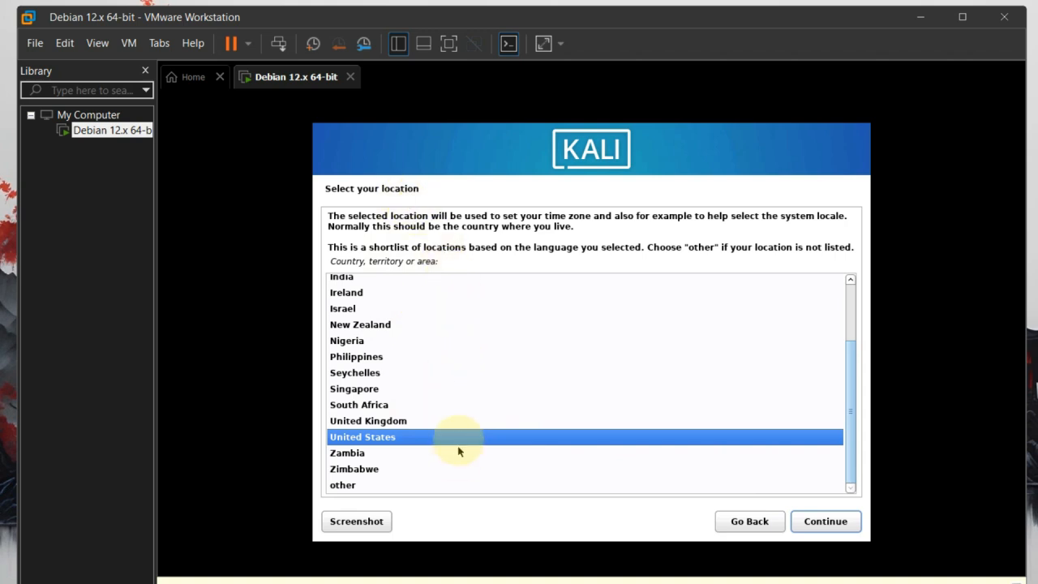
{"action": "left_click", "coordinate": [825, 523]}
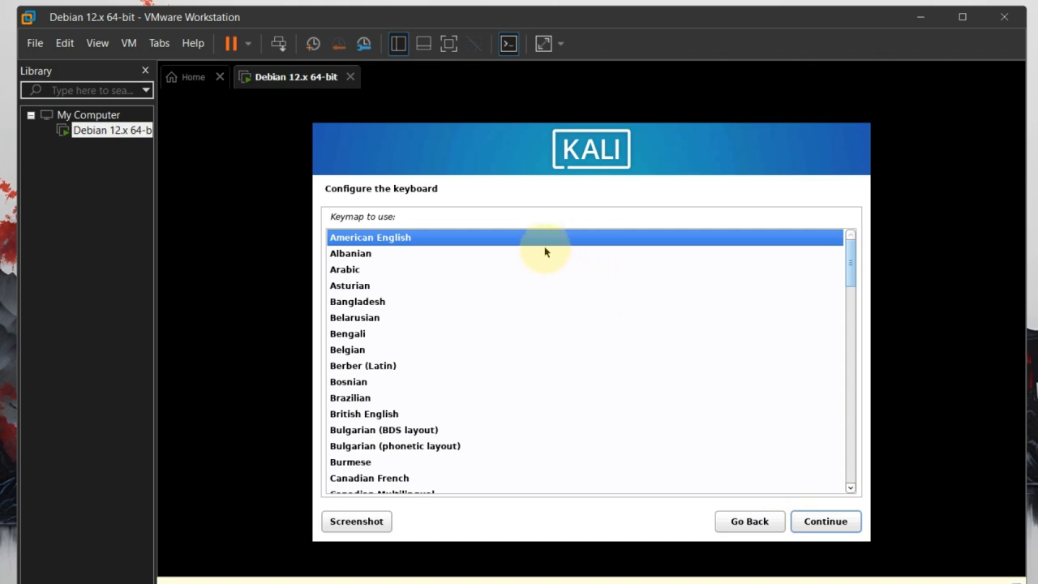
{"action": "left_click", "coordinate": [805, 523]}
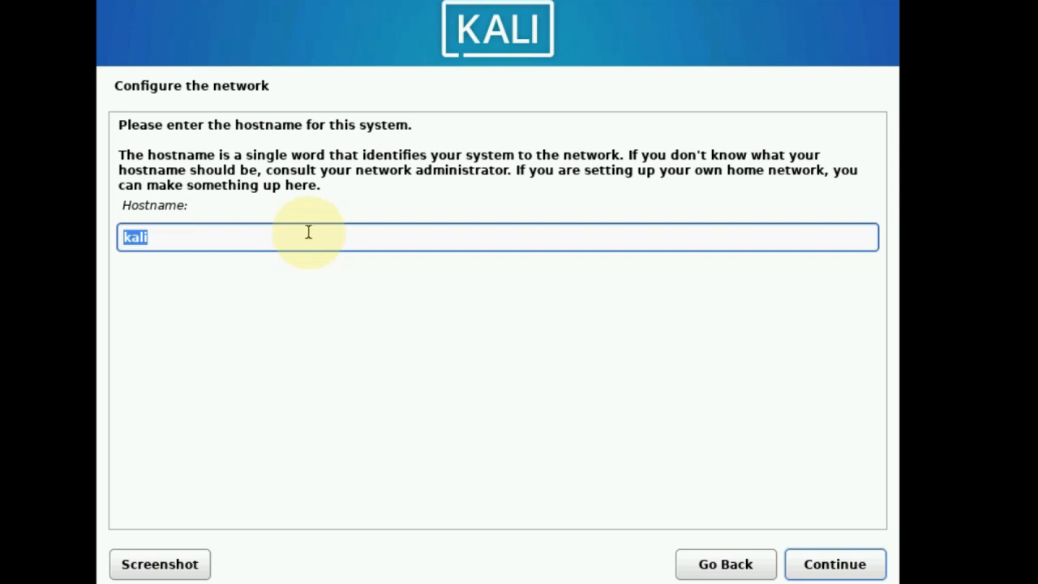
Keep 'kali' as the hostname and leave the domain name blank
{"action": "left_click", "coordinate": [823, 576]}
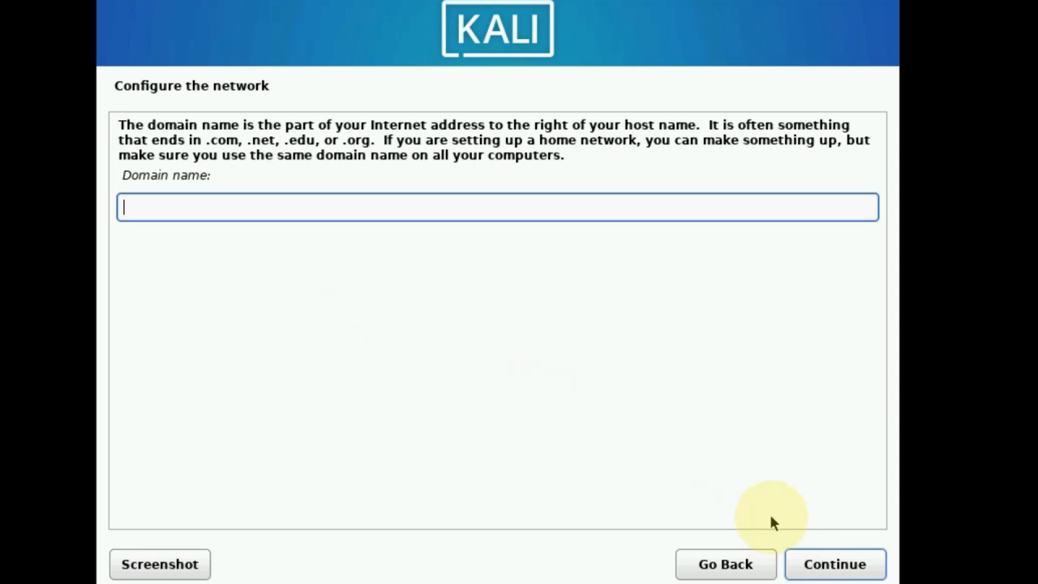
{"action": "left_click", "coordinate": [823, 573]}
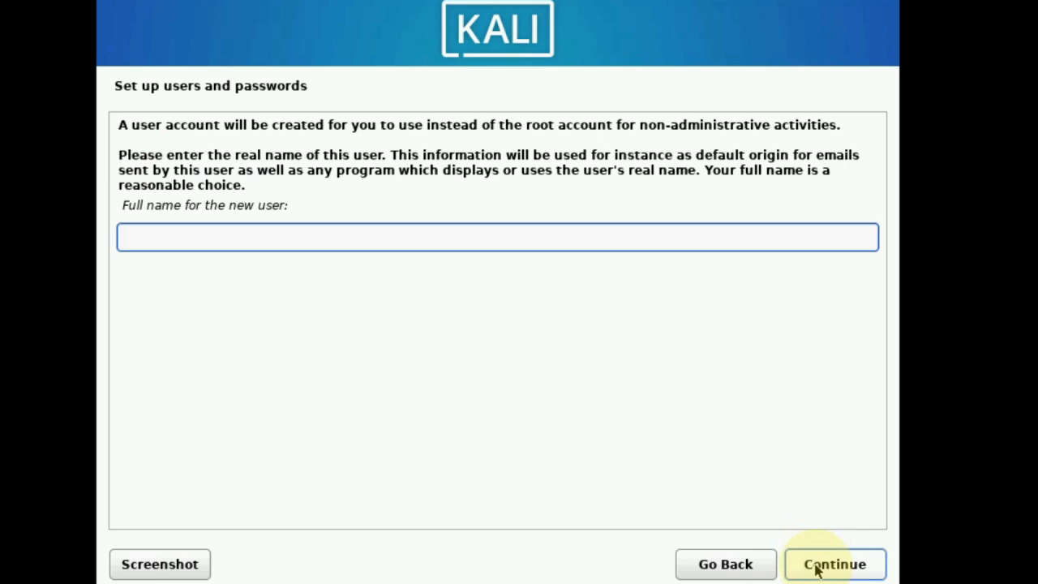
Enter the new user's full name and accept the suggested username
{"action": "type", "text": "ultra"}
{"action": "left_click", "coordinate": [815, 570]}
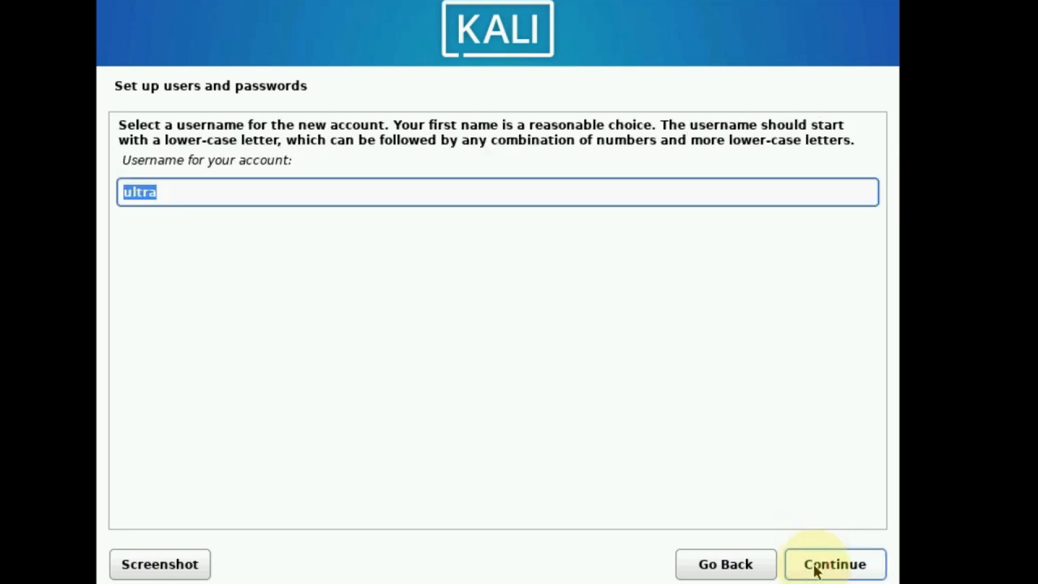
{"action": "left_click", "coordinate": [815, 570]}
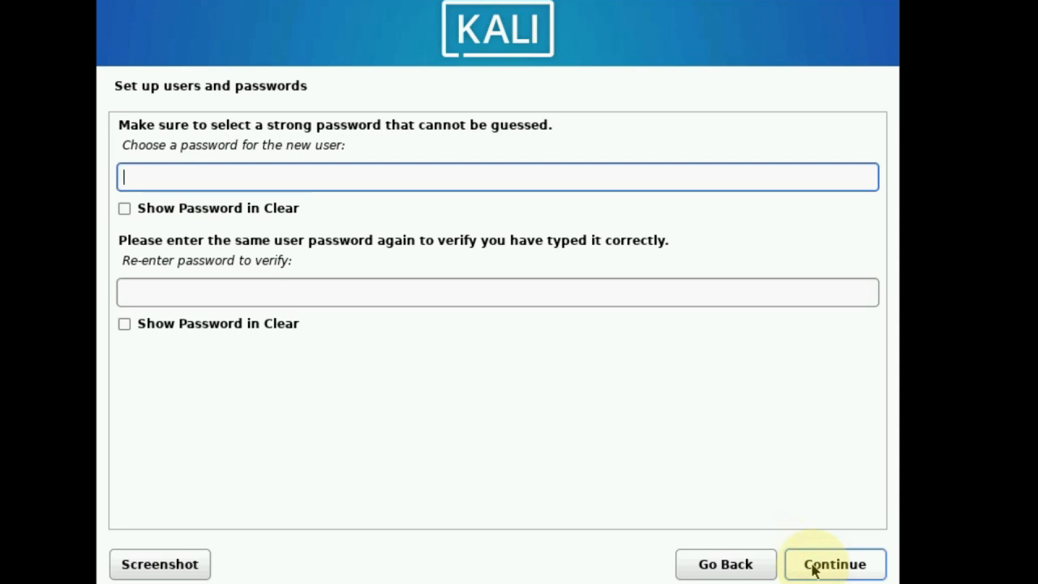
Set the new user's password, entering it twice to confirm
{"action": "type", "text": "*****"}
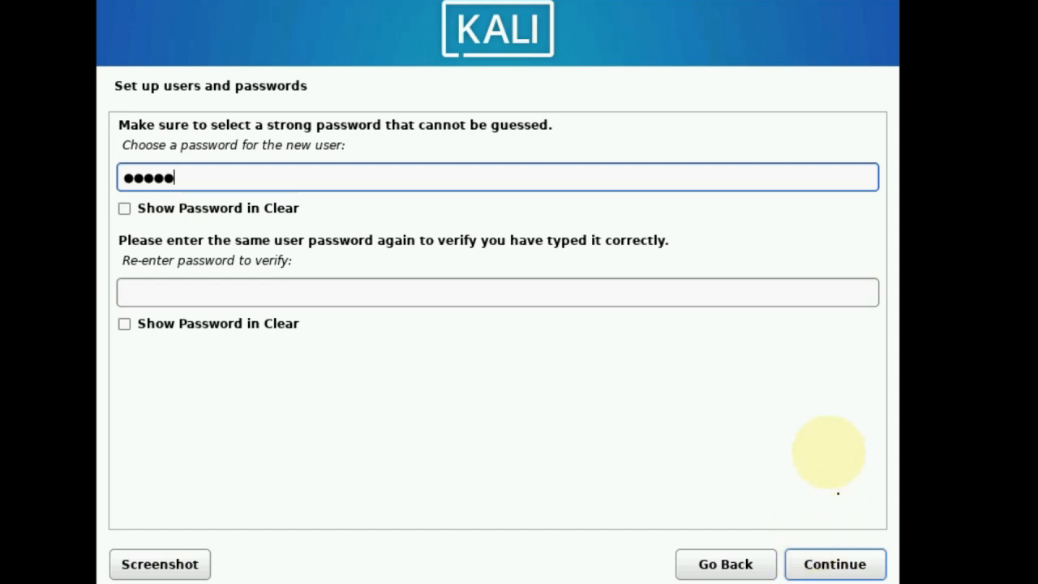
{"action": "left_click", "coordinate": [660, 290]}
{"action": "type", "text": "*****"}
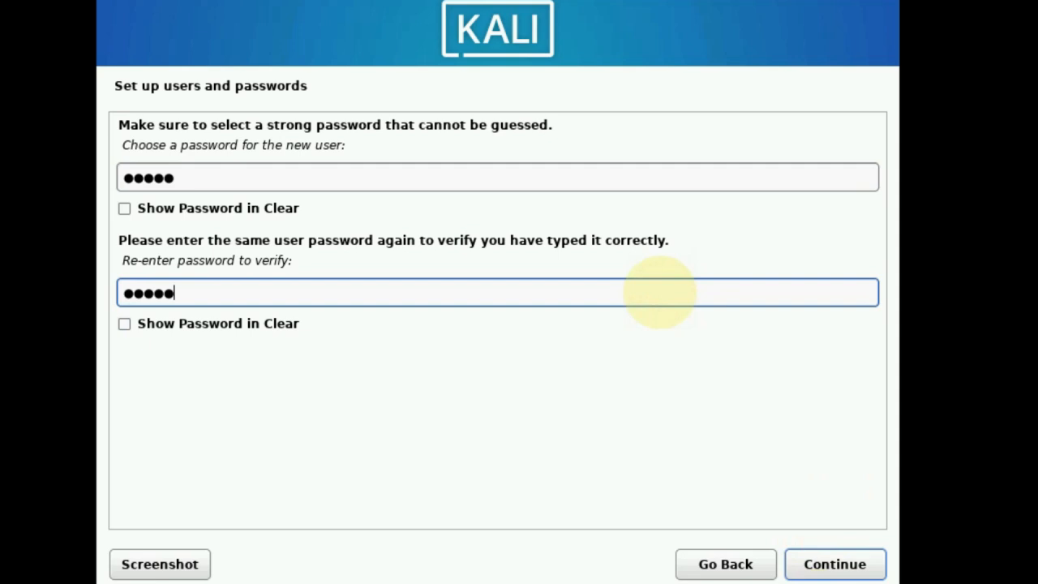
{"action": "left_click", "coordinate": [806, 570]}
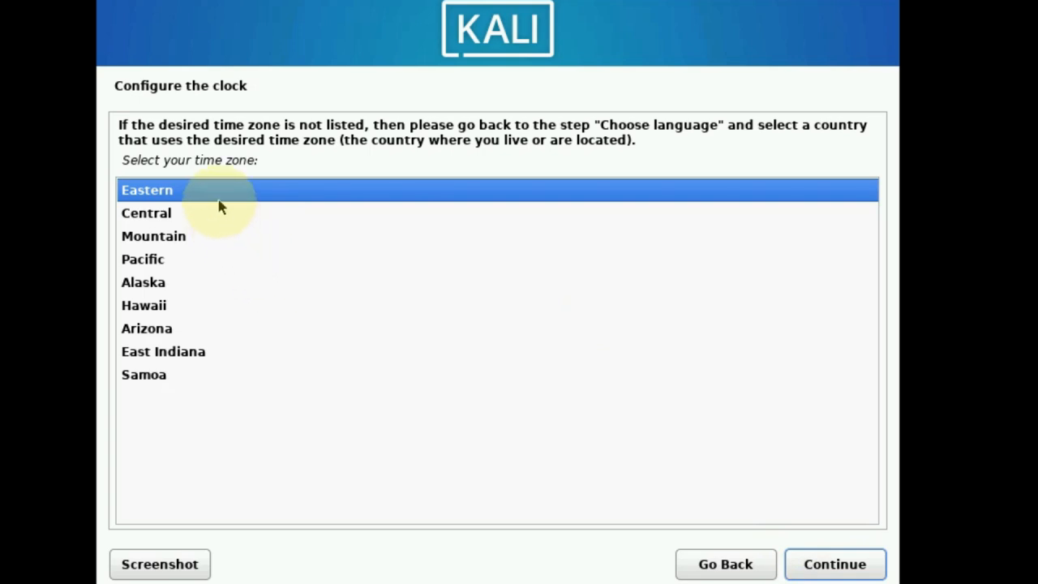
Accept Eastern as the time zone on Configure the clock
{"action": "left_click", "coordinate": [809, 563]}
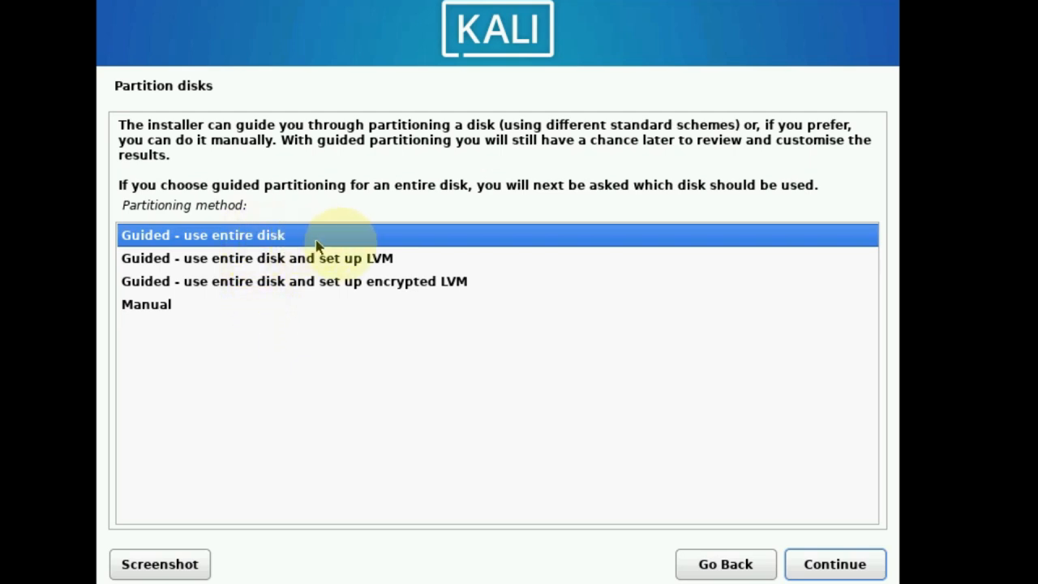
Guided-partition the whole 26.8 GB disk with all files in one partition, and write the changes
{"action": "left_click", "coordinate": [832, 560]}
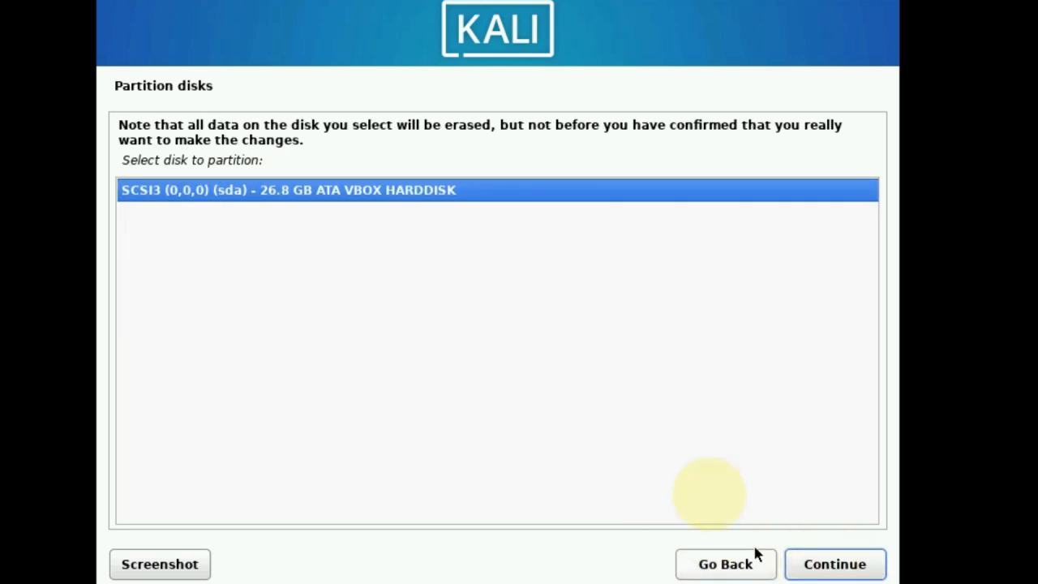
{"action": "left_click", "coordinate": [484, 186]}
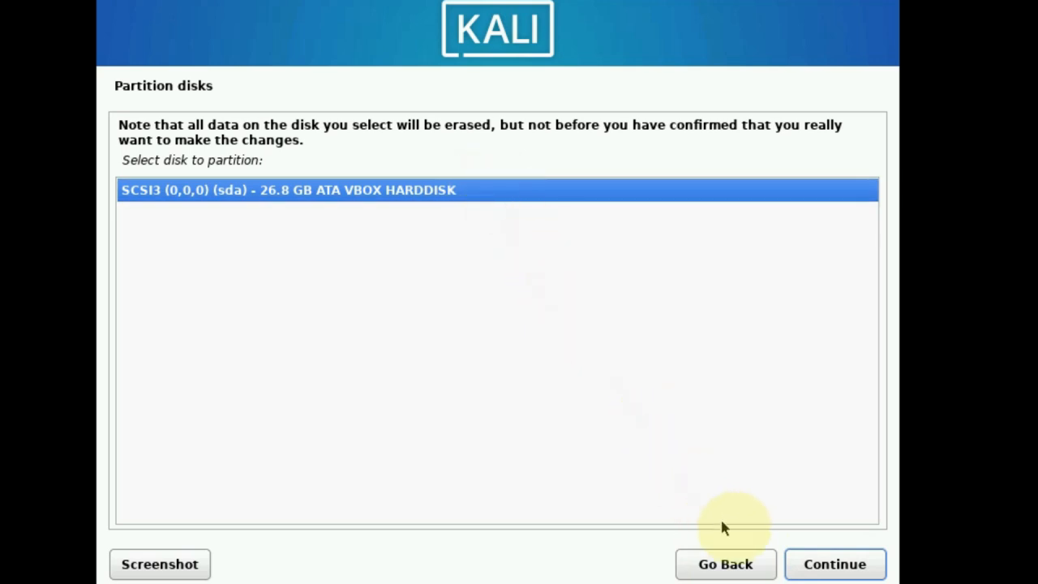
{"action": "left_click", "coordinate": [829, 575]}
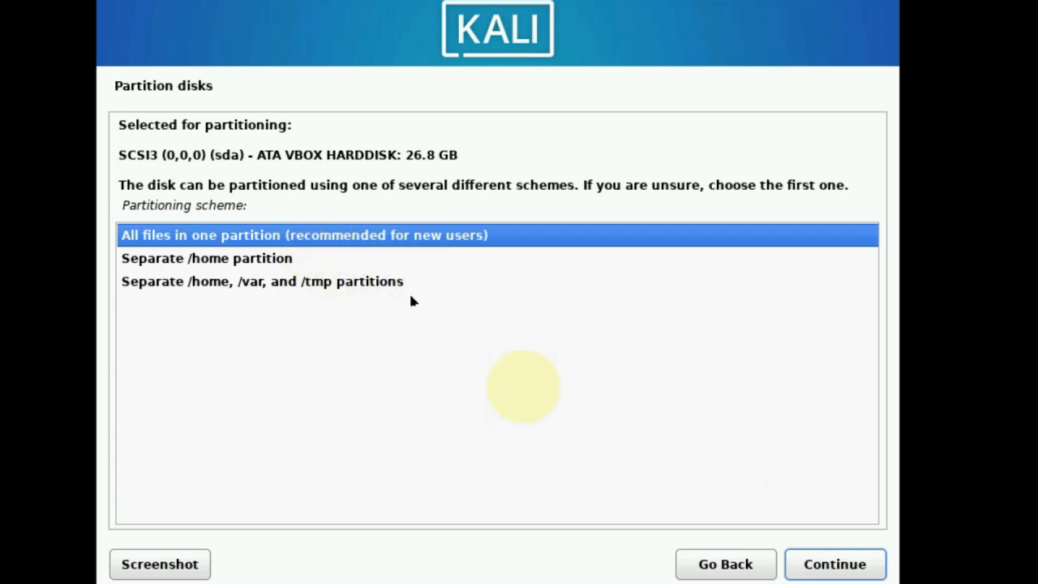
{"action": "left_click", "coordinate": [797, 571]}
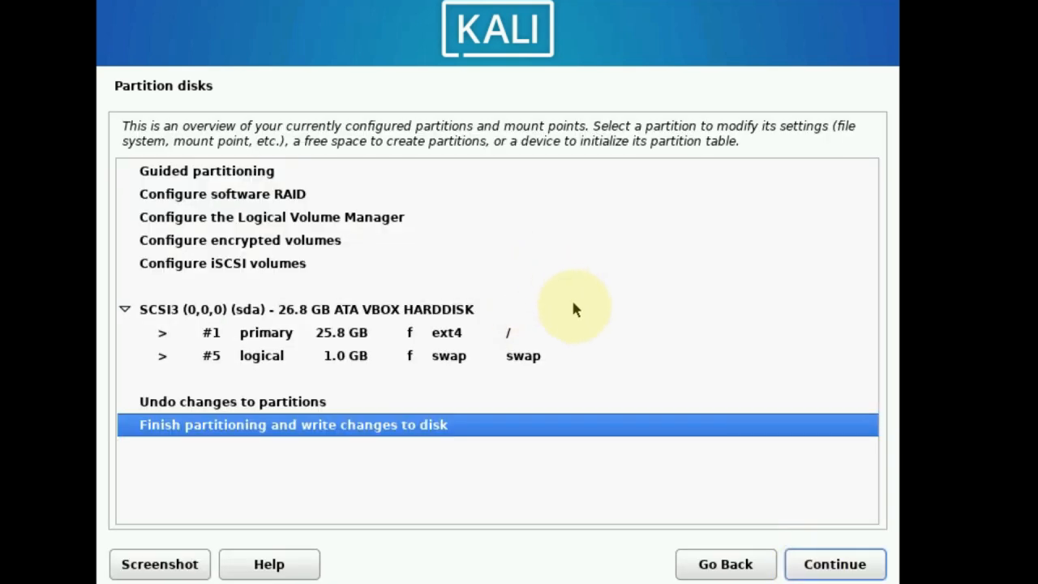
{"action": "left_click", "coordinate": [813, 565]}
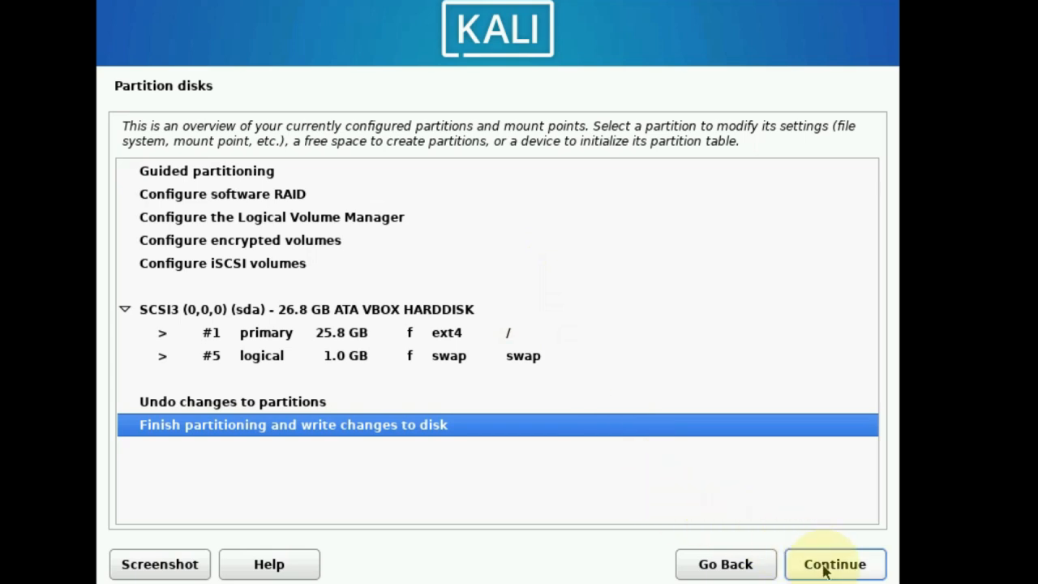
{"action": "left_click", "coordinate": [182, 327]}
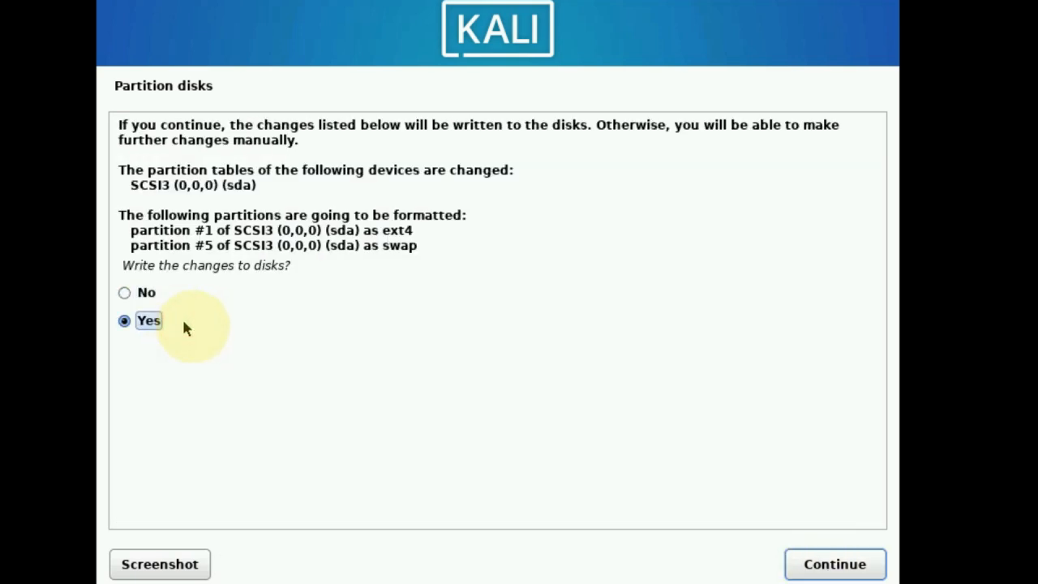
{"action": "left_click", "coordinate": [811, 568]}
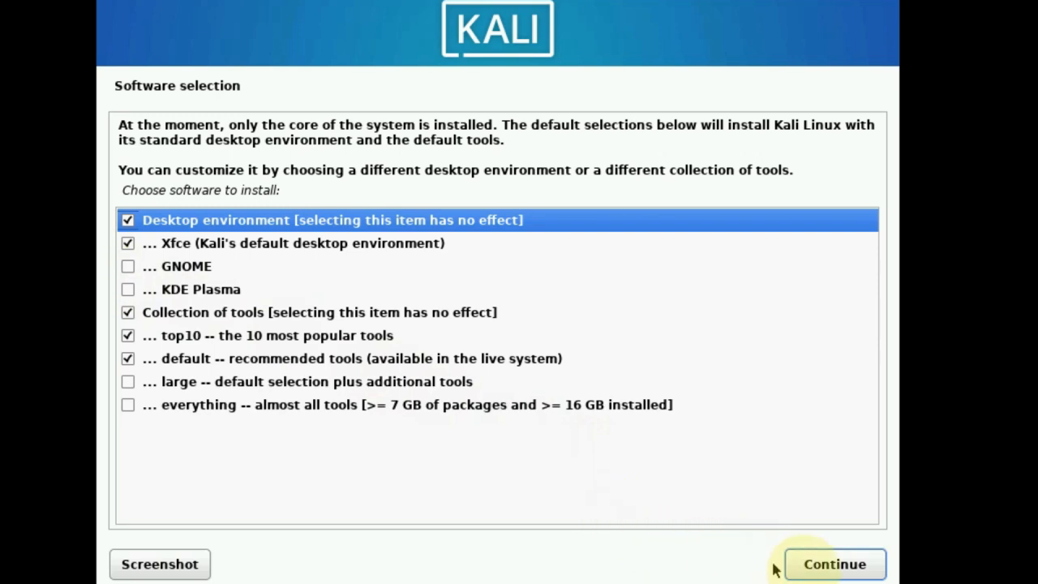
Install the default software selection: Xfce desktop, top10 and default tools
{"action": "left_click", "coordinate": [817, 563]}
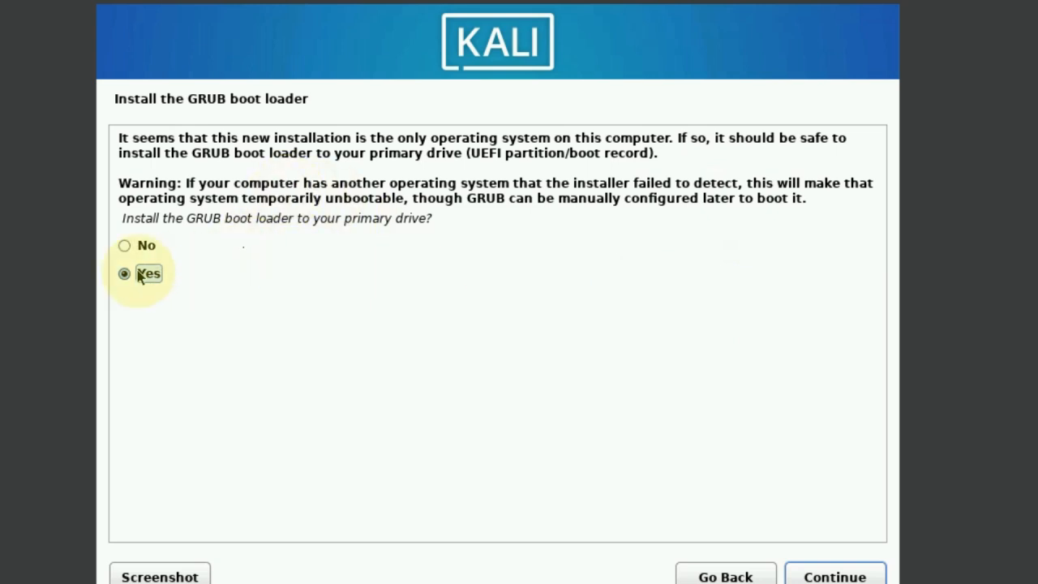
Install the GRUB boot loader onto /dev/sda
{"action": "left_click", "coordinate": [814, 577]}
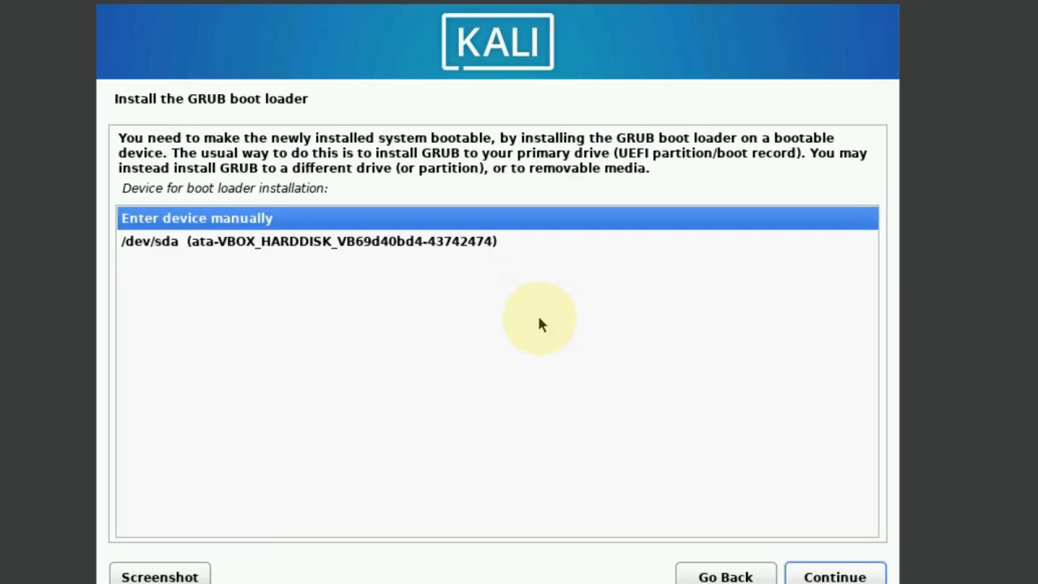
{"action": "left_click", "coordinate": [430, 242]}
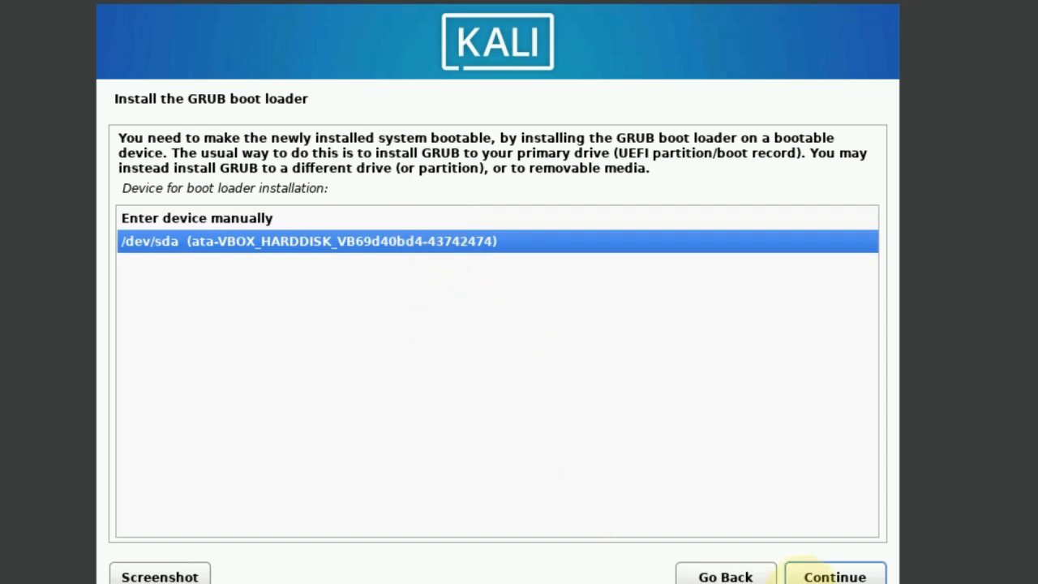
{"action": "left_click", "coordinate": [823, 576]}
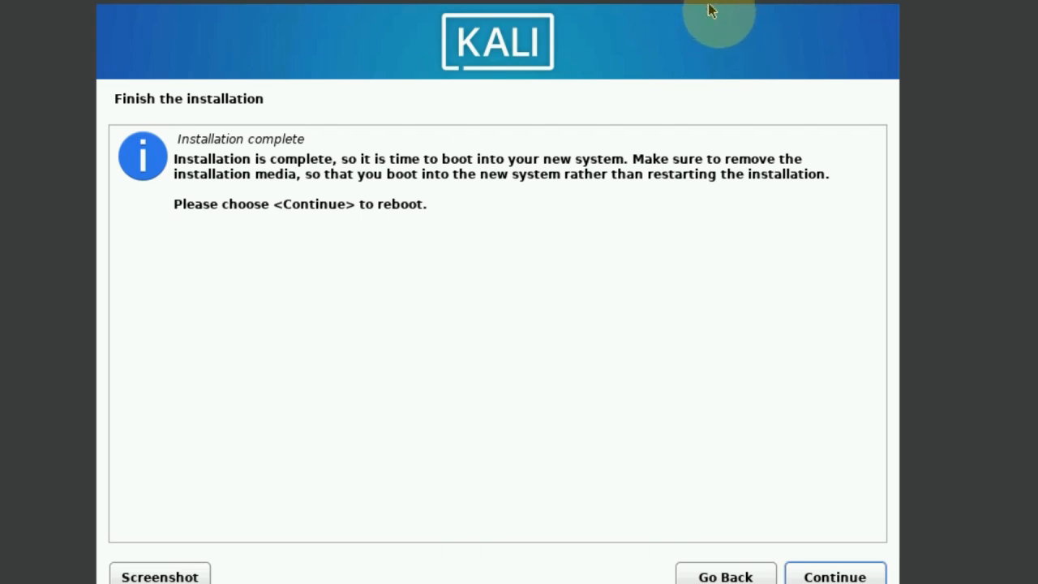
Reboot the VM and boot Kali GNU/Linux straight from the GRUB menu
{"action": "left_click", "coordinate": [835, 577]}
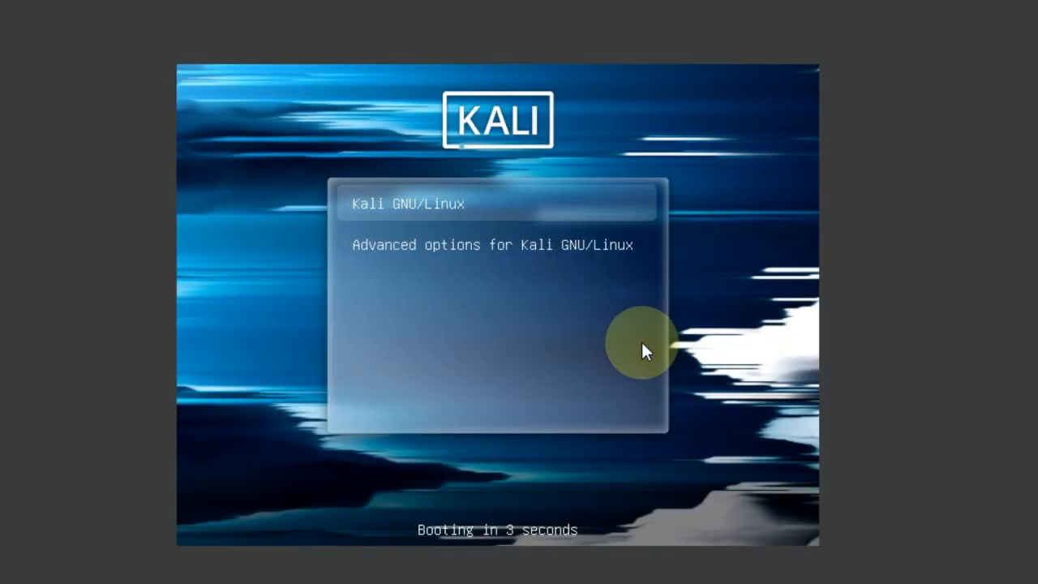
{"action": "key", "text": "Return"}
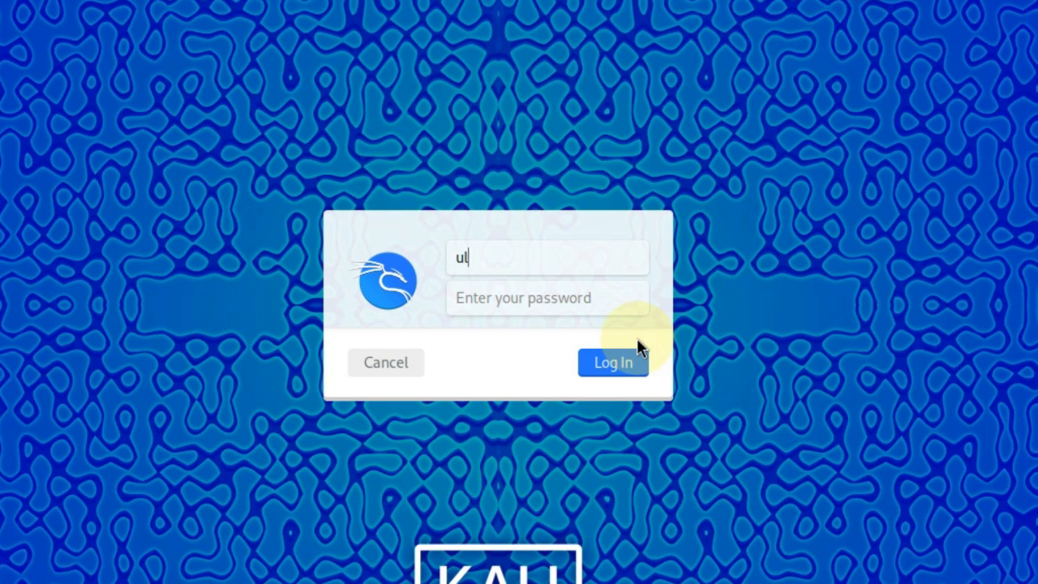
Log in at the Kali login screen with the new user's username and password
{"action": "key", "text": "Tab"}
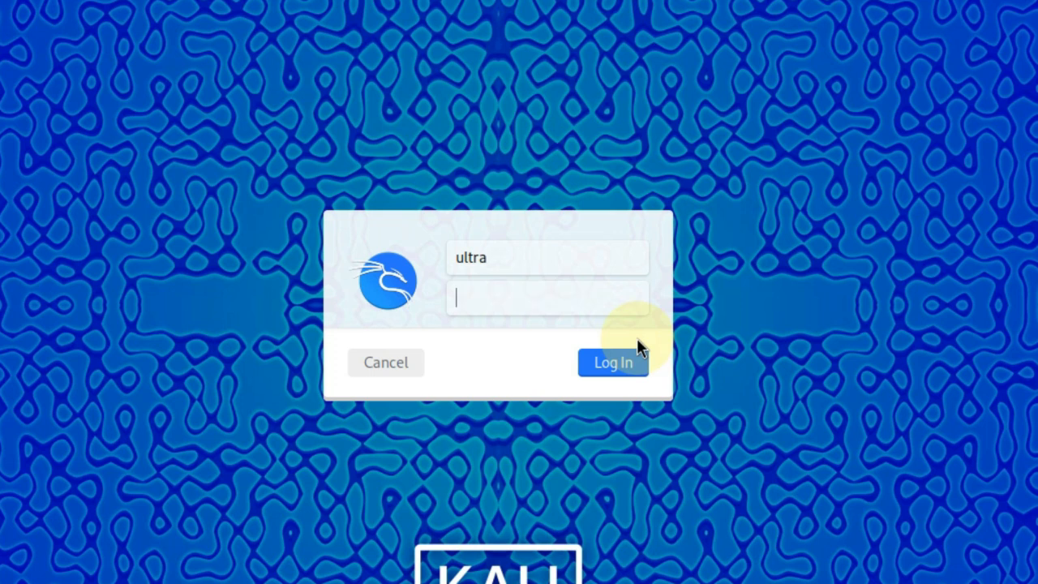
{"action": "key", "text": "Return"}
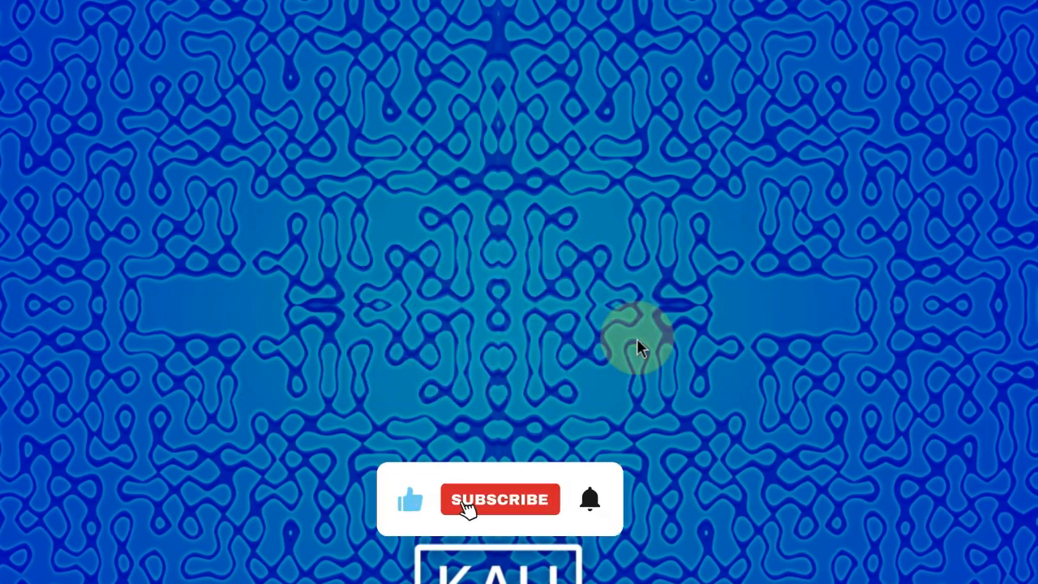